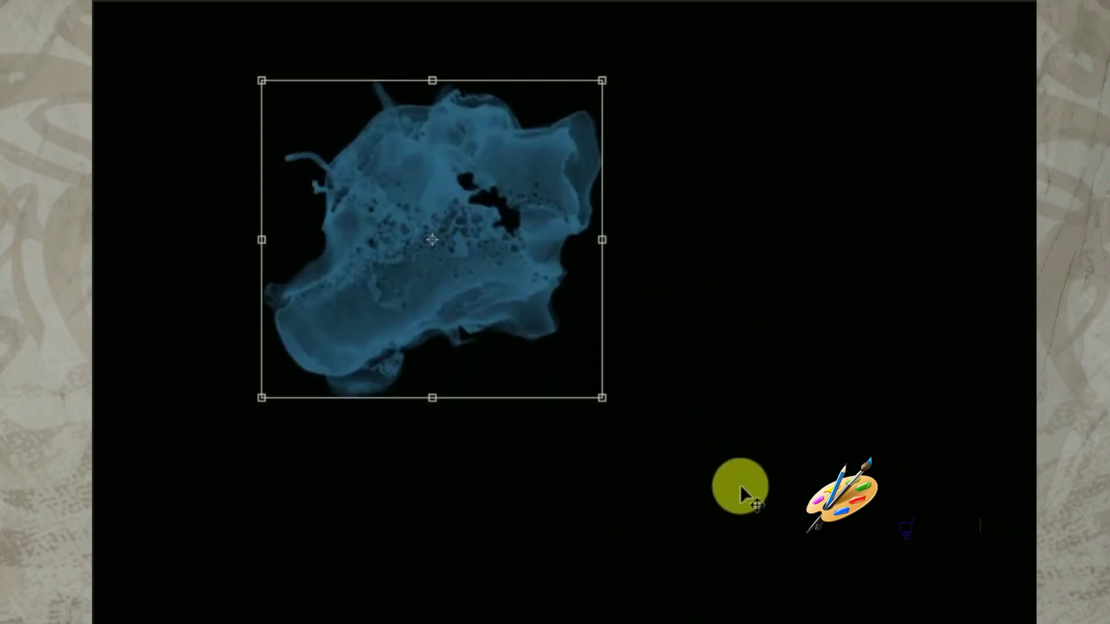
# Rotate and enlarge the blue ink blob into the top-left corner, and place a copy along the right edge.
pyautogui.hotkey('ctrl', 't')
pyautogui.moveTo(626, 409); pyautogui.dragTo(576, 144)
pyautogui.moveTo(467, 286); pyautogui.dragTo(343, 229)
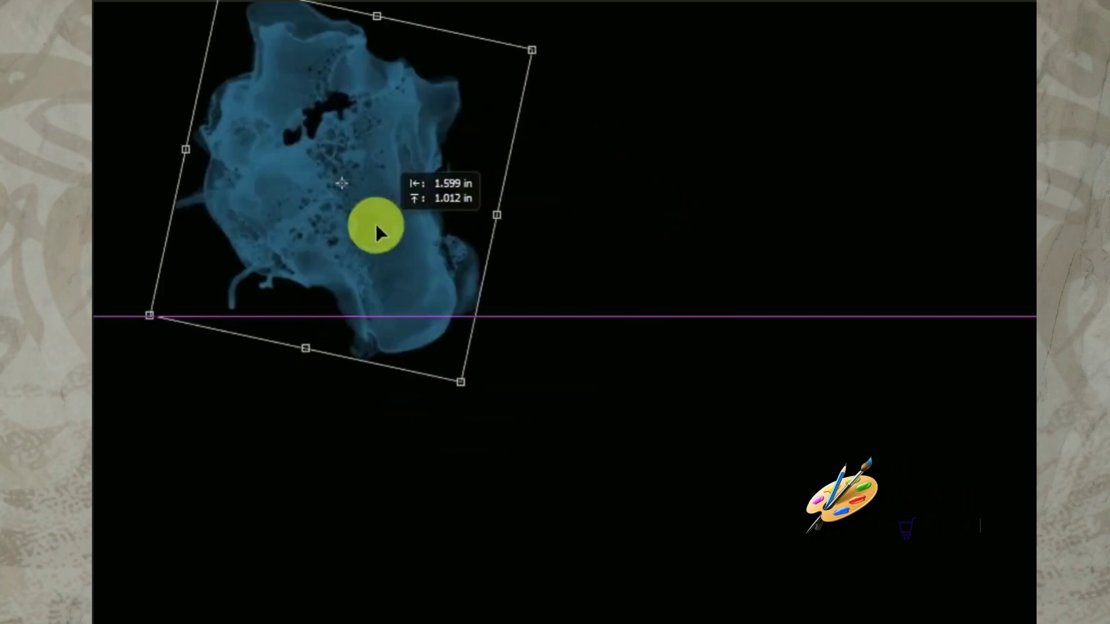
pyautogui.moveTo(438, 405)
pyautogui.mouseDown()
pyautogui.moveTo(354, 290)
pyautogui.moveTo(270, 385)
pyautogui.mouseUp()
pyautogui.moveTo(228, 203); pyautogui.dragTo(217, 163)
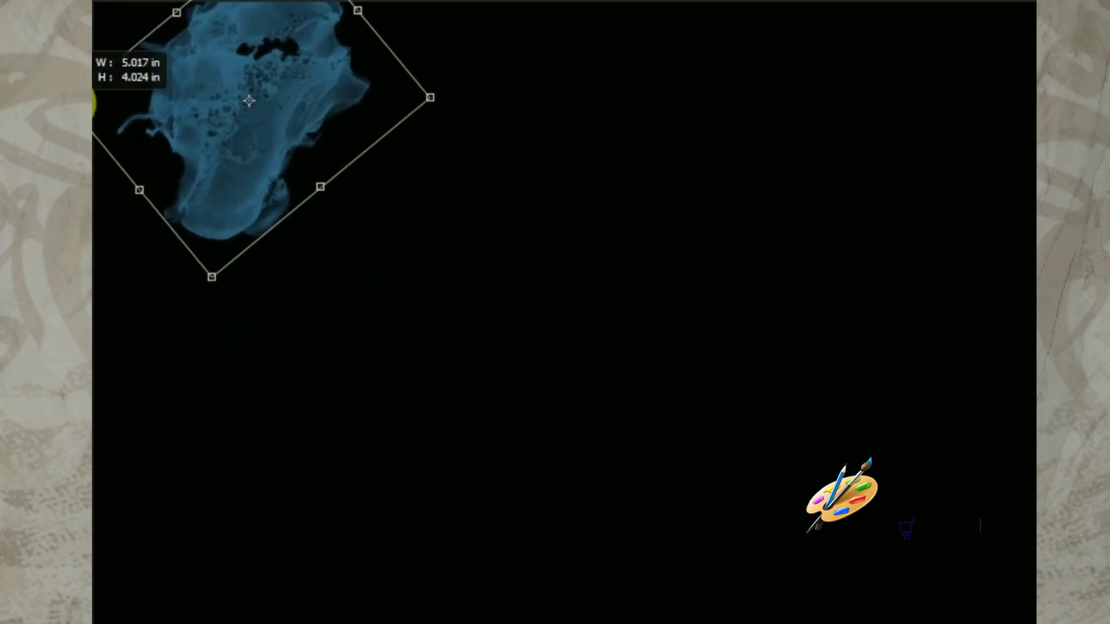
pyautogui.moveTo(107, 102); pyautogui.dragTo(67, 113)
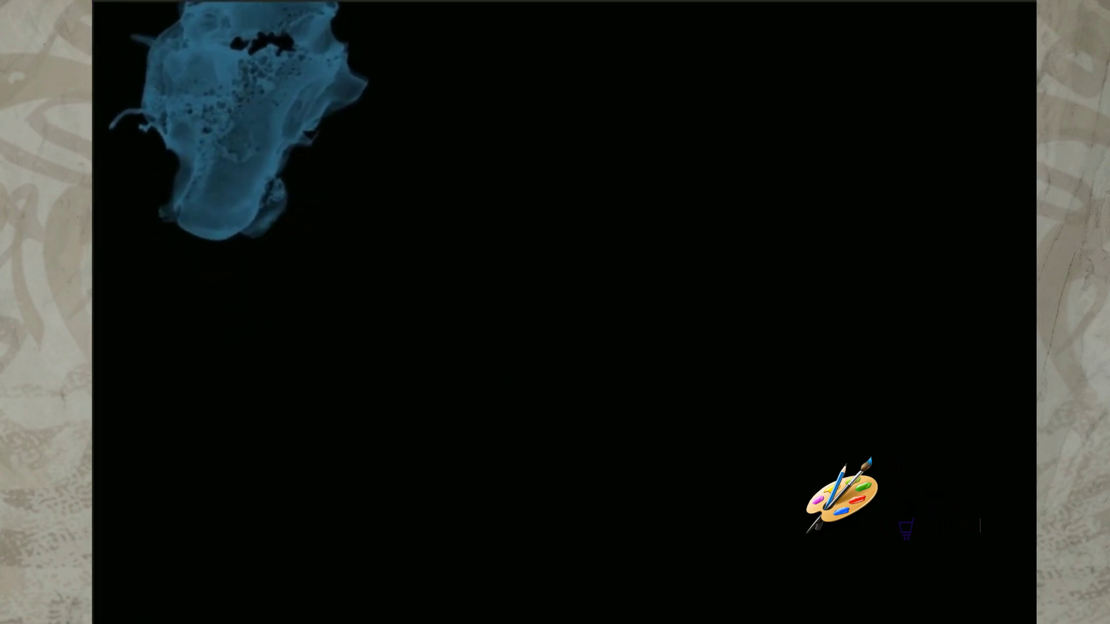
pyautogui.moveTo(298, 610)
pyautogui.mouseDown()
pyautogui.moveTo(349, 374)
pyautogui.moveTo(372, 422)
pyautogui.moveTo(272, 303)
pyautogui.moveTo(303, 283)
pyautogui.moveTo(340, 409)
pyautogui.moveTo(1094, 561)
pyautogui.mouseUp()
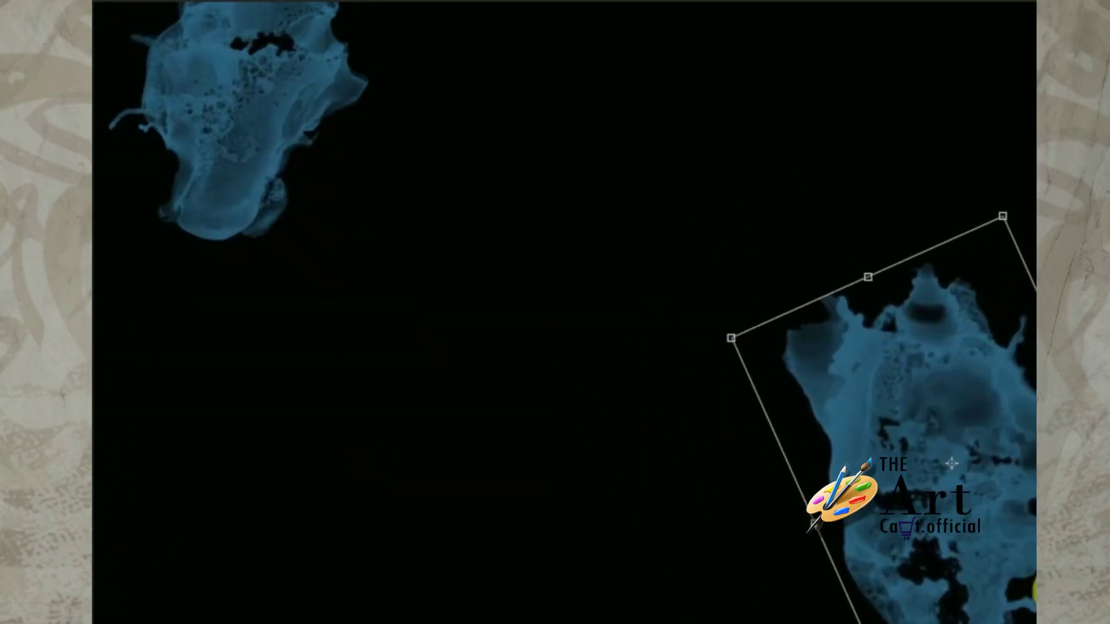
# Tilt the right blue blob about -8° and bring a third ink image into the canvas centre.
pyautogui.press('Return')
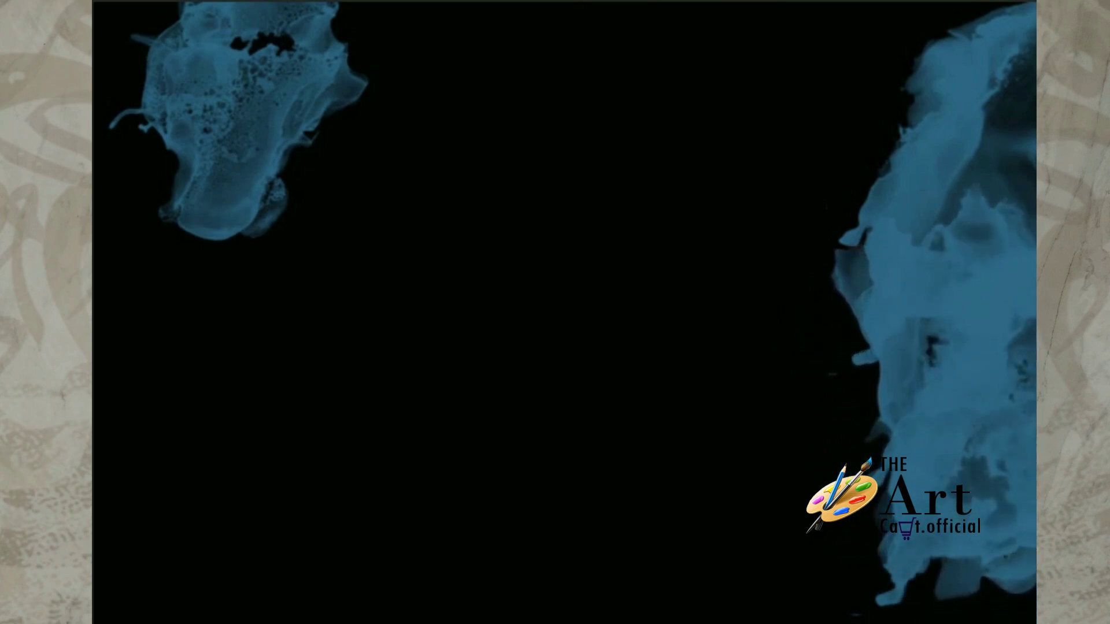
pyautogui.hotkey('ctrl', 't')
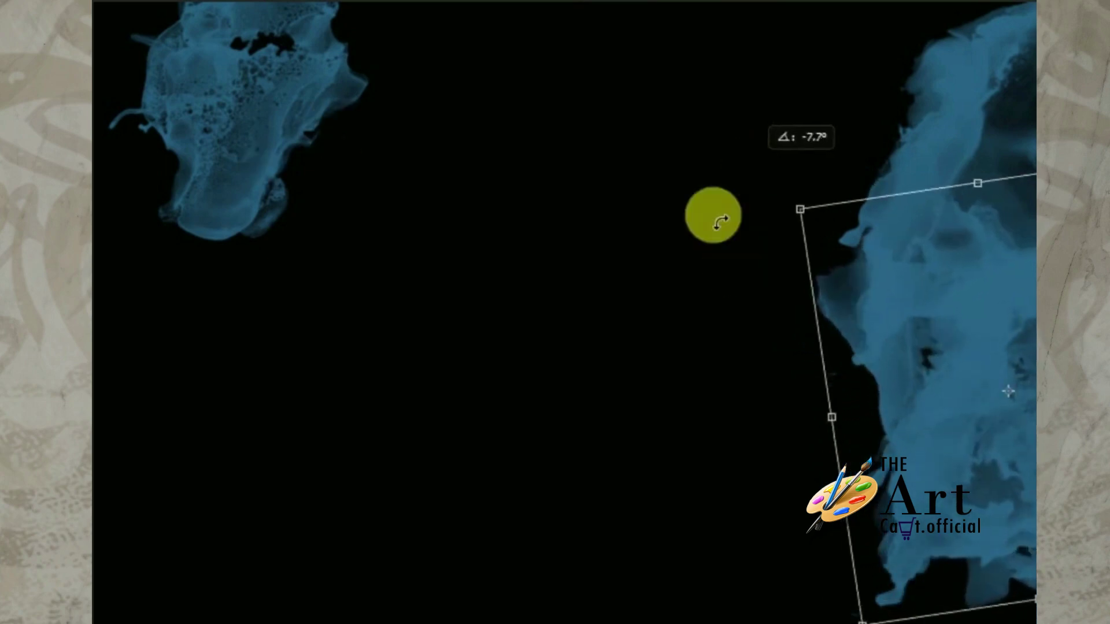
pyautogui.moveTo(734, 248); pyautogui.dragTo(689, 300)
pyautogui.press('Return')
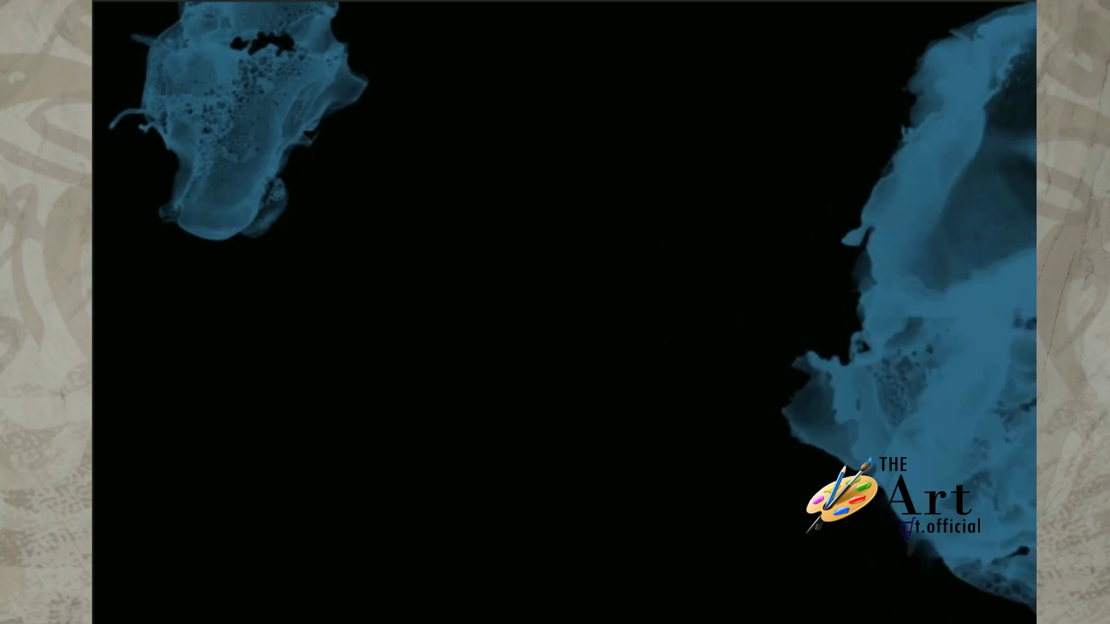
pyautogui.moveTo(497, 315)
pyautogui.mouseDown()
pyautogui.moveTo(104, 212)
pyautogui.moveTo(318, 449)
pyautogui.moveTo(123, 540)
pyautogui.moveTo(708, 320)
pyautogui.moveTo(723, 329)
pyautogui.mouseUp()
pyautogui.hotkey('ctrl', 't')
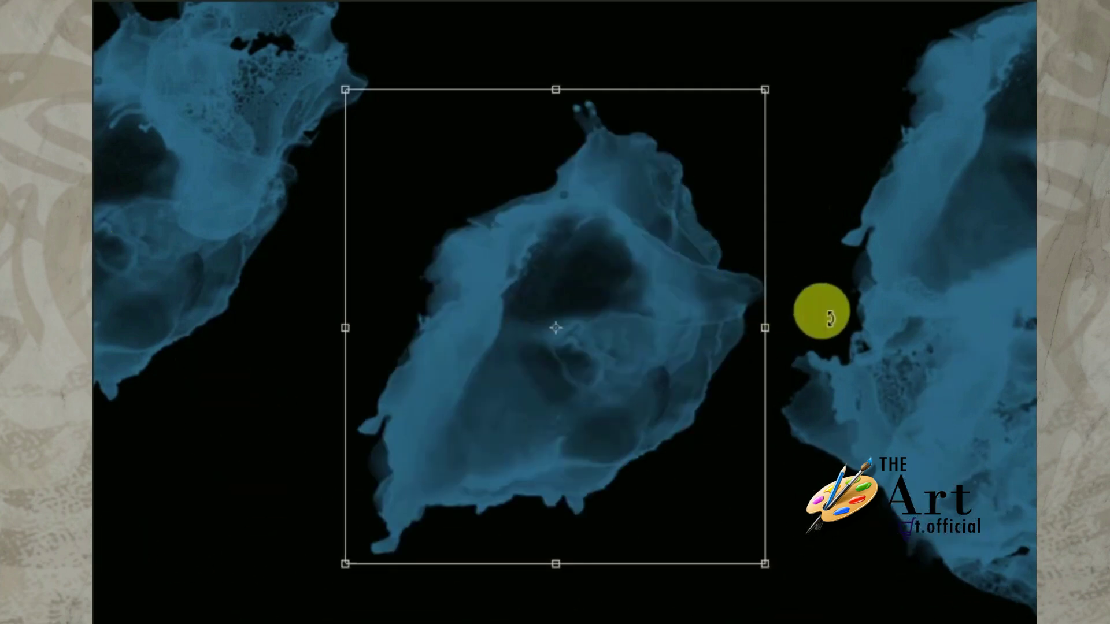
# Rotate, enlarge and reposition the new ink image, then commit the transform.
pyautogui.moveTo(830, 317)
pyautogui.mouseDown()
pyautogui.moveTo(733, 265)
pyautogui.moveTo(193, 412)
pyautogui.moveTo(518, 297)
pyautogui.moveTo(516, 322)
pyautogui.mouseUp()
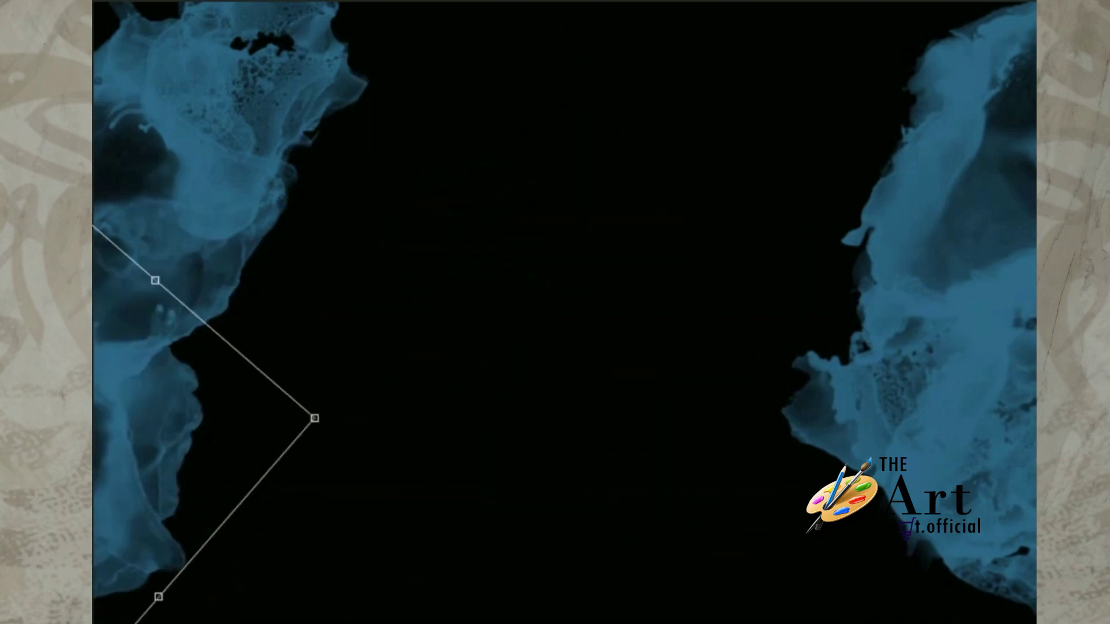
pyautogui.moveTo(206, 400); pyautogui.dragTo(203, 420)
pyautogui.moveTo(347, 463)
pyautogui.mouseDown()
pyautogui.moveTo(374, 515)
pyautogui.moveTo(354, 574)
pyautogui.moveTo(351, 409)
pyautogui.mouseUp()
pyautogui.moveTo(139, 470)
pyautogui.mouseDown()
pyautogui.moveTo(115, 474)
pyautogui.moveTo(175, 462)
pyautogui.mouseUp()
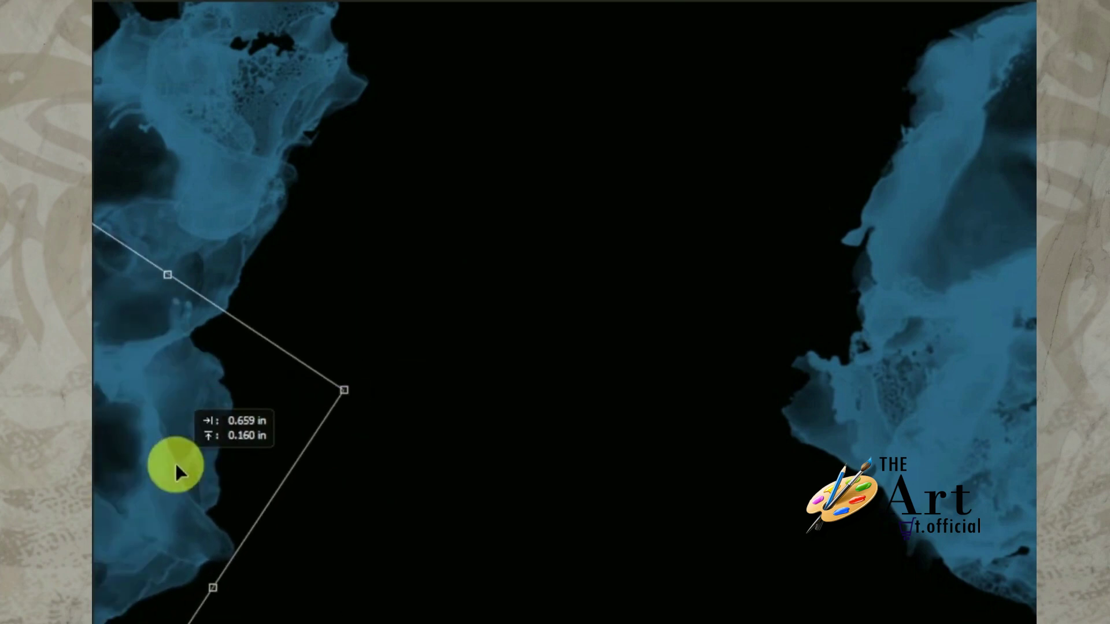
pyautogui.press('Return')
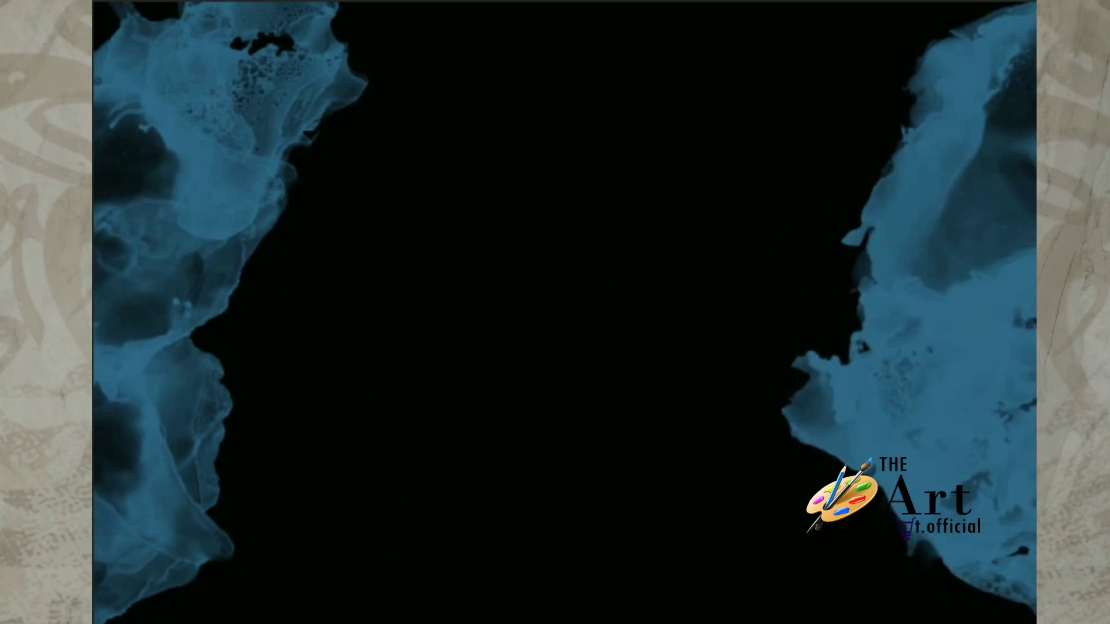
# Move the blue ink to the left edge, rotated about 35° and raised toward the top-left.
pyautogui.moveTo(971, 366); pyautogui.dragTo(95, 303)
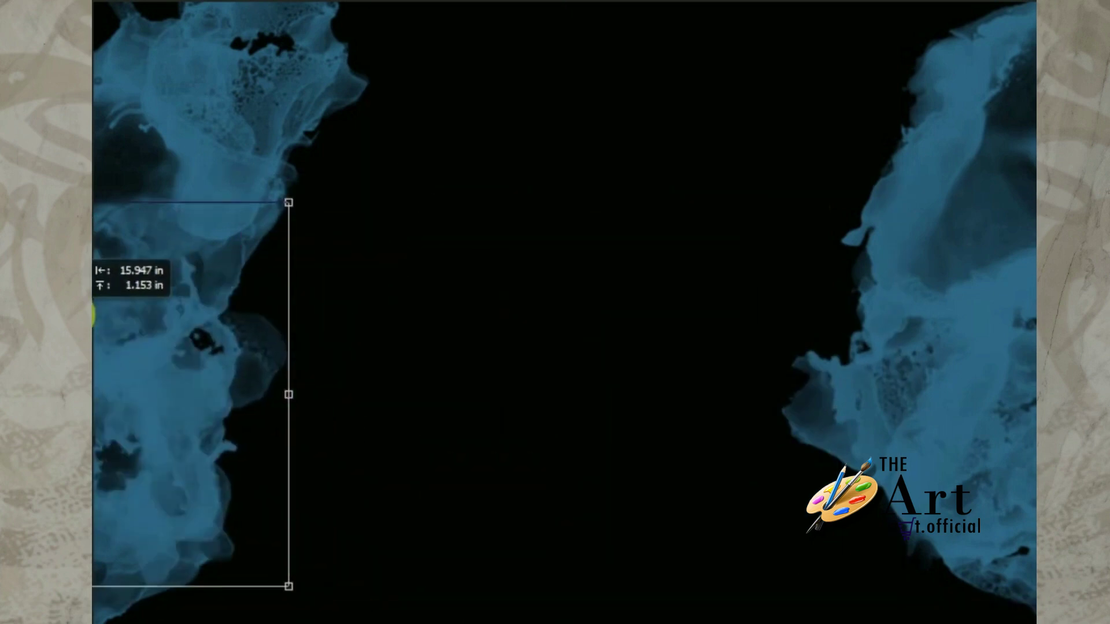
pyautogui.moveTo(406, 241); pyautogui.dragTo(297, 37)
pyautogui.moveTo(234, 382)
pyautogui.mouseDown()
pyautogui.moveTo(234, 300)
pyautogui.moveTo(224, 309)
pyautogui.mouseUp()
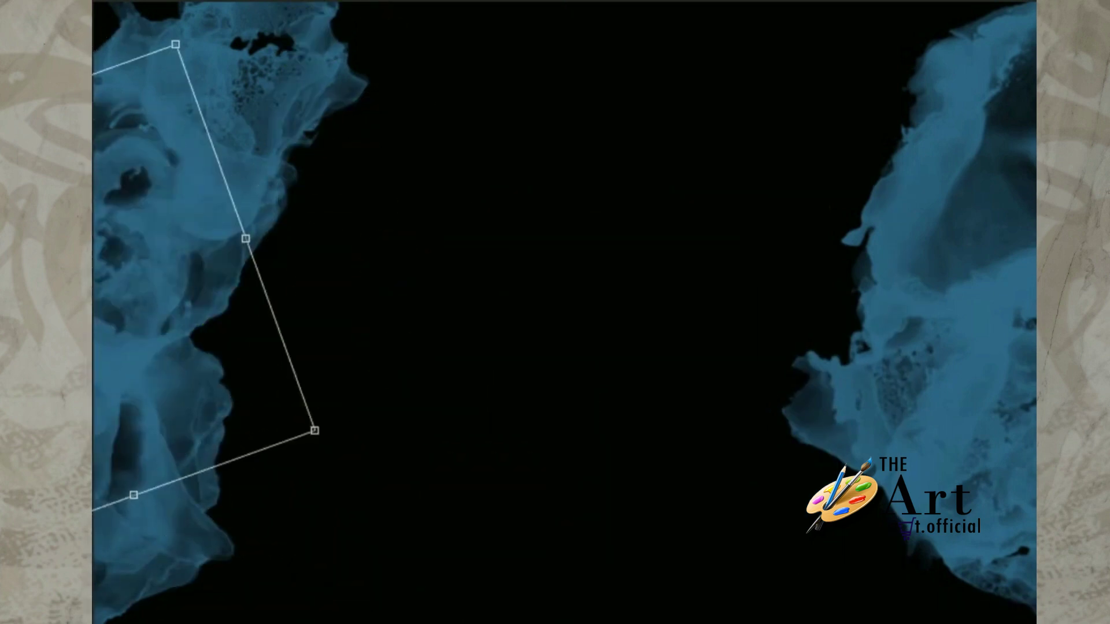
pyautogui.moveTo(154, 279)
pyautogui.mouseDown()
pyautogui.moveTo(147, 186)
pyautogui.moveTo(194, 226)
pyautogui.moveTo(192, 279)
pyautogui.mouseUp()
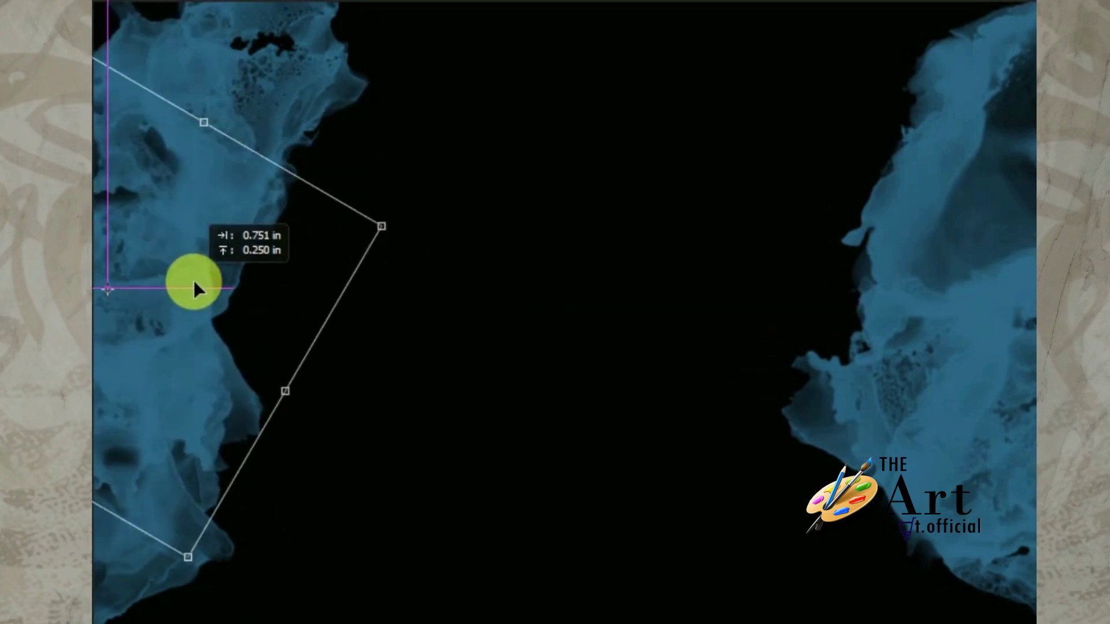
pyautogui.click(491, 364)
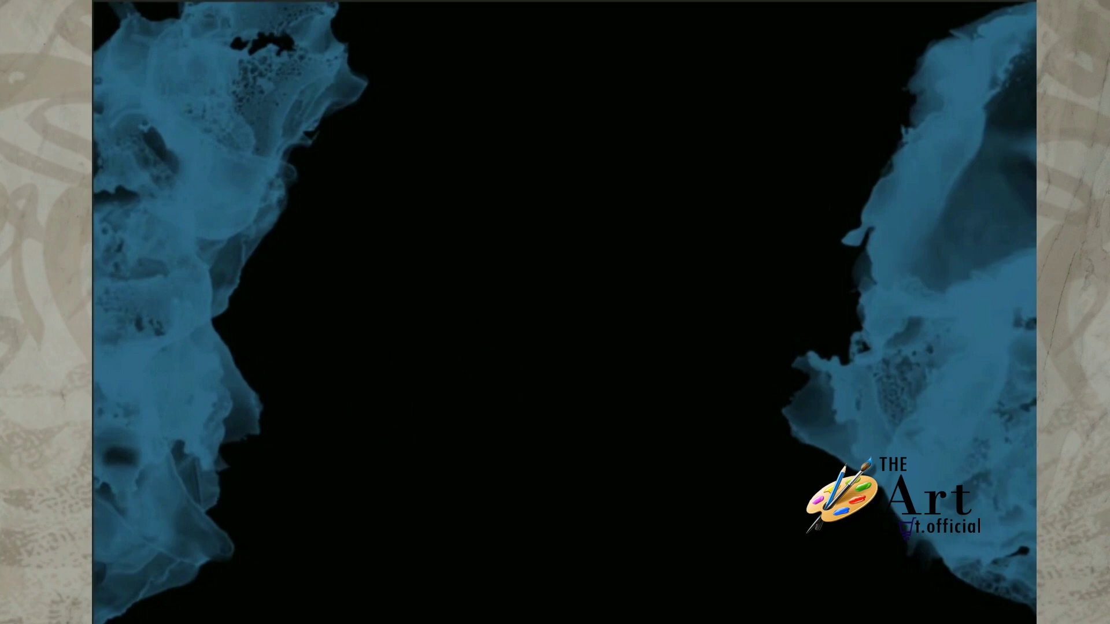
# Rotate the left ink about 26° and bring a gold texture piece to the canvas centre.
pyautogui.click(186, 529)
pyautogui.moveTo(337, 379); pyautogui.dragTo(312, 538)
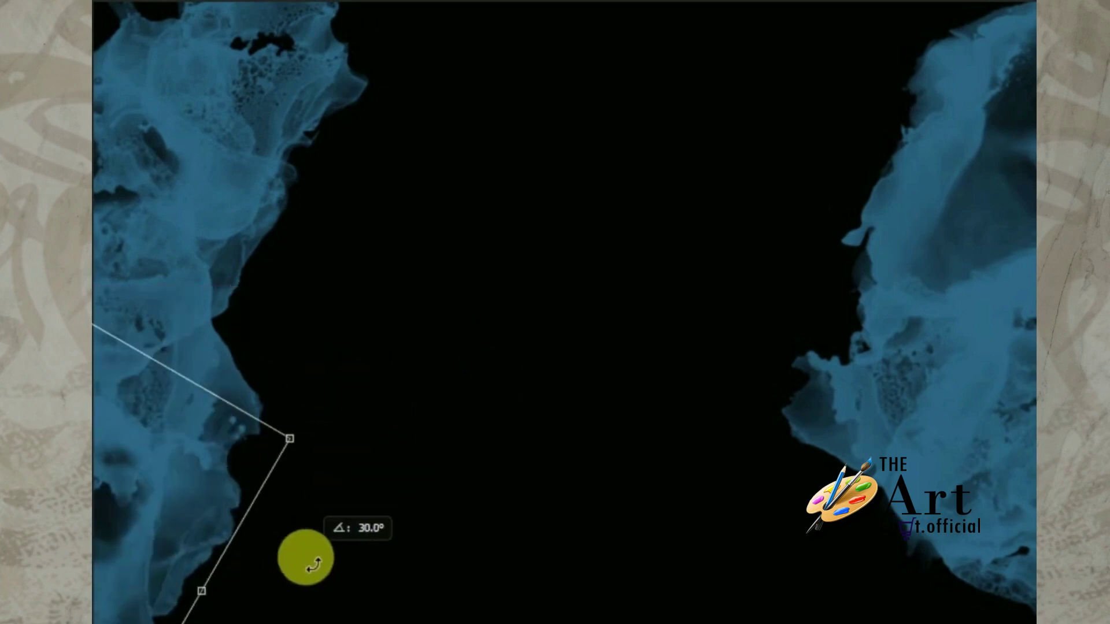
pyautogui.click(312, 530)
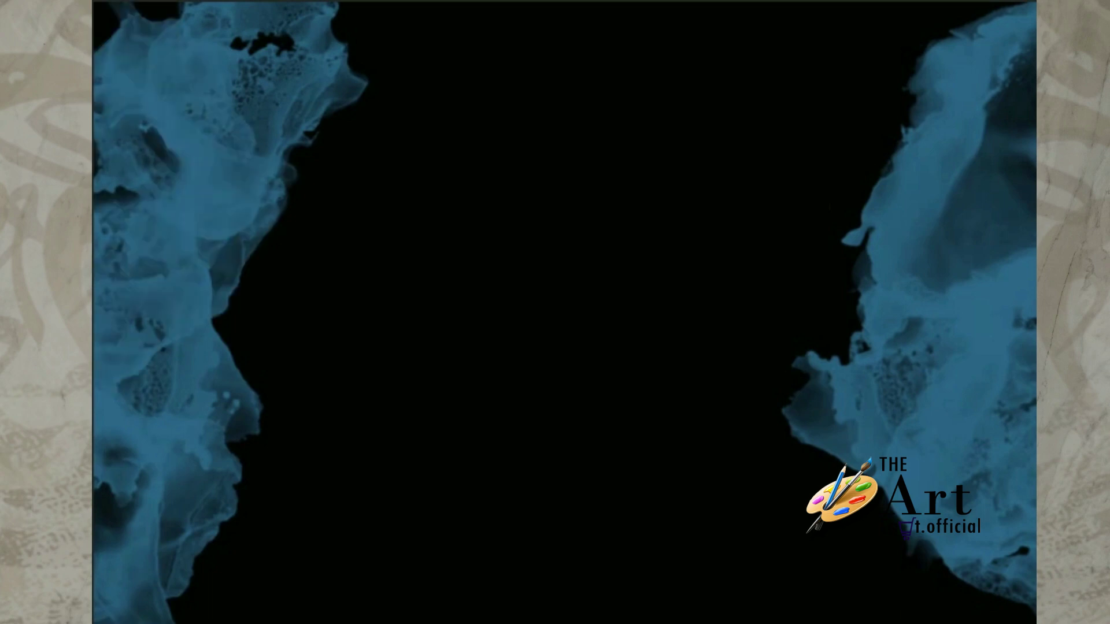
pyautogui.moveTo(195, 204); pyautogui.dragTo(565, 255)
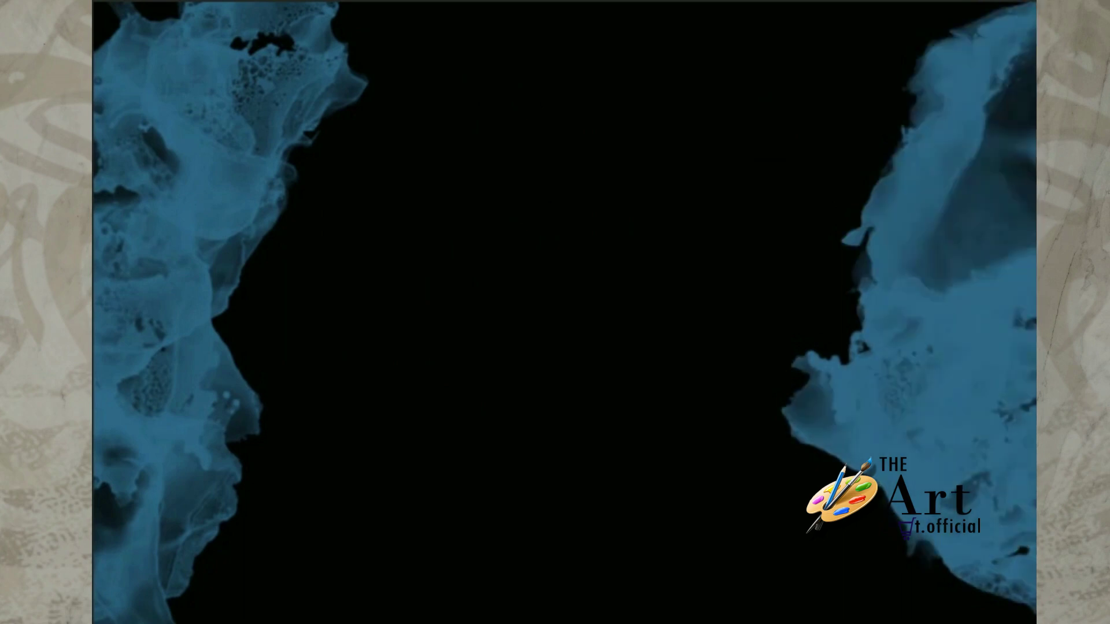
pyautogui.moveTo(945, 410); pyautogui.dragTo(546, 248)
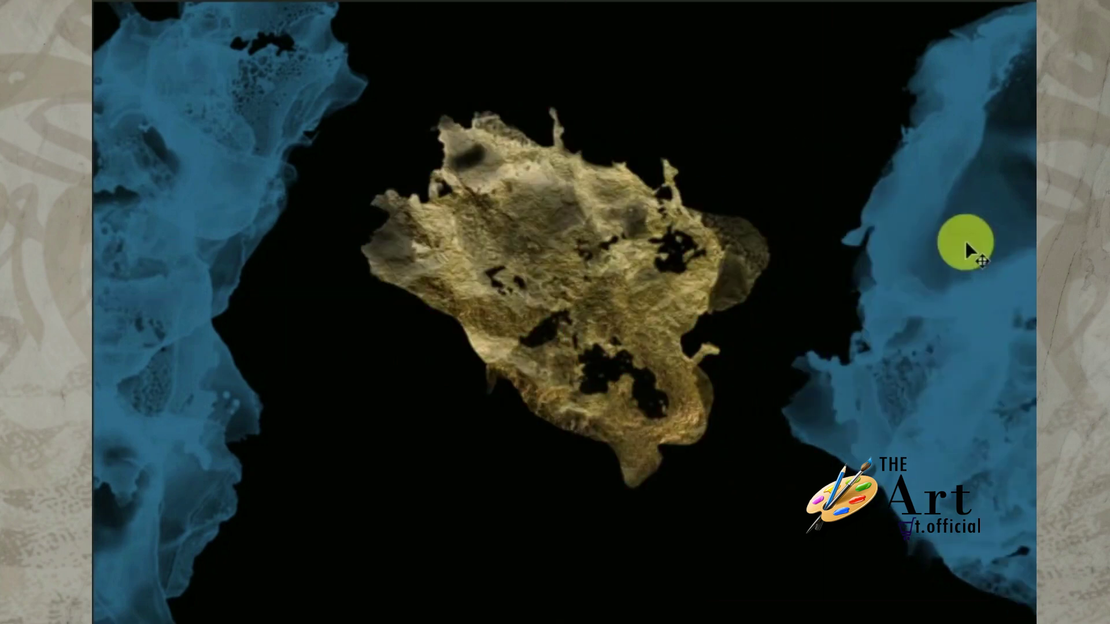
# Move the gold piece to the top-left, rotated about 73° over the blue ink.
pyautogui.hotkey('ctrl', 't')
pyautogui.moveTo(566, 243); pyautogui.dragTo(329, 112)
pyautogui.moveTo(430, 350)
pyautogui.mouseDown()
pyautogui.moveTo(234, 454)
pyautogui.moveTo(241, 402)
pyautogui.mouseUp()
pyautogui.moveTo(273, 218)
pyautogui.mouseDown()
pyautogui.moveTo(365, 218)
pyautogui.moveTo(324, 214)
pyautogui.mouseUp()
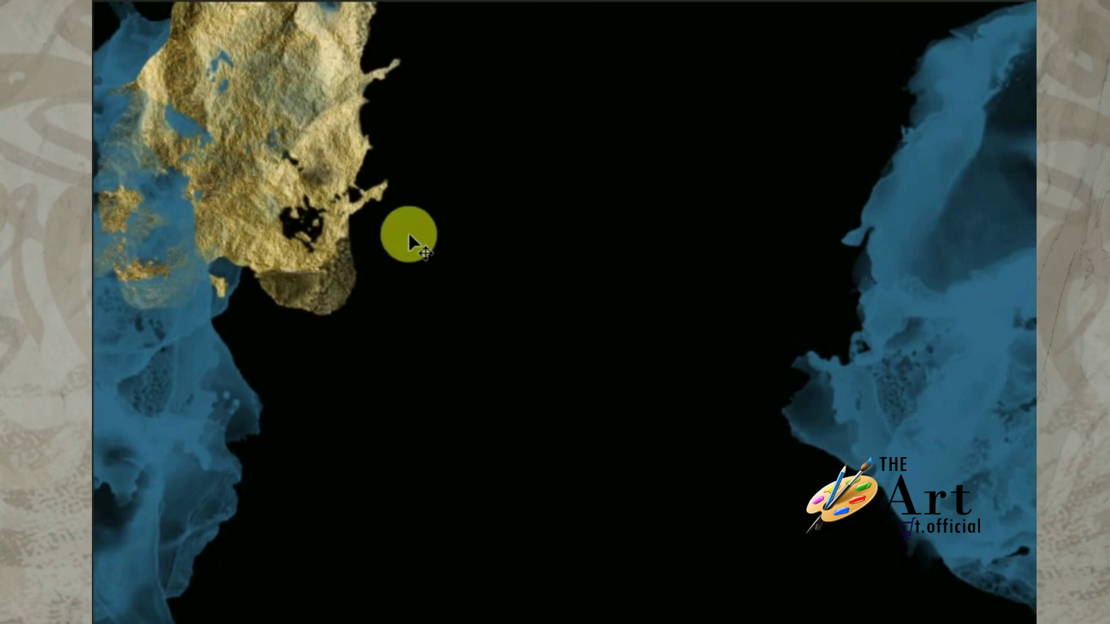
# Duplicate the gold piece onto the right ink at about -57° and onto the lower left.
pyautogui.moveTo(291, 152)
pyautogui.mouseDown()
pyautogui.moveTo(899, 475)
pyautogui.moveTo(1023, 384)
pyautogui.moveTo(1032, 246)
pyautogui.moveTo(961, 322)
pyautogui.moveTo(961, 280)
pyautogui.moveTo(956, 473)
pyautogui.moveTo(926, 439)
pyautogui.mouseUp()
pyautogui.moveTo(815, 158)
pyautogui.mouseDown()
pyautogui.moveTo(488, 362)
pyautogui.moveTo(431, 455)
pyautogui.mouseUp()
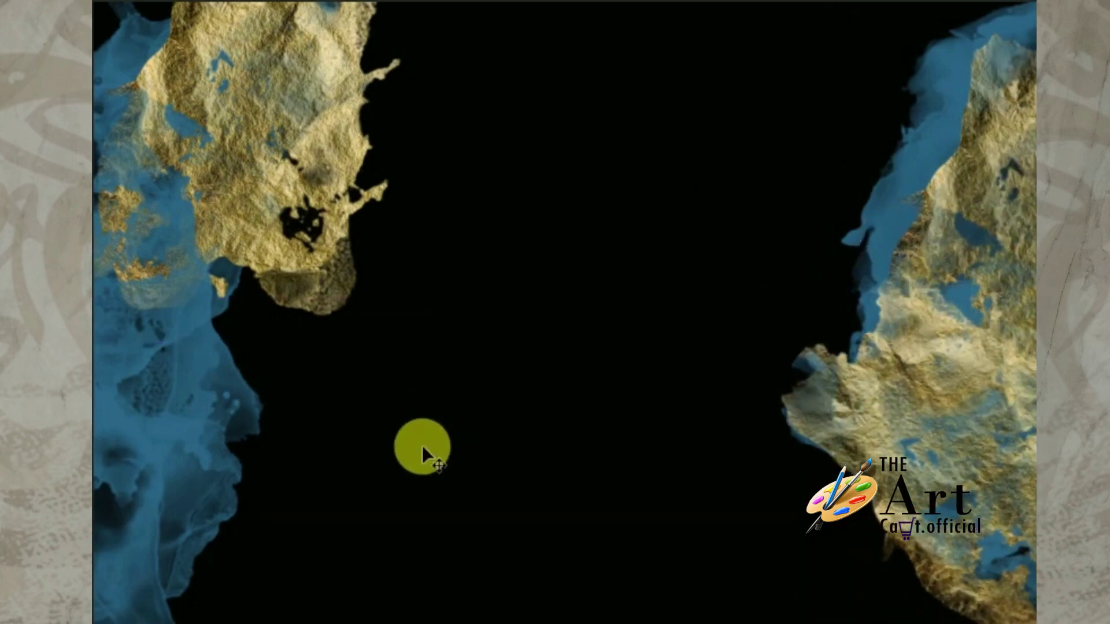
pyautogui.moveTo(949, 422)
pyautogui.mouseDown()
pyautogui.moveTo(290, 479)
pyautogui.moveTo(143, 470)
pyautogui.mouseUp()
pyautogui.moveTo(470, 466)
pyautogui.mouseDown()
pyautogui.moveTo(364, 611)
pyautogui.moveTo(319, 511)
pyautogui.moveTo(273, 492)
pyautogui.mouseUp()
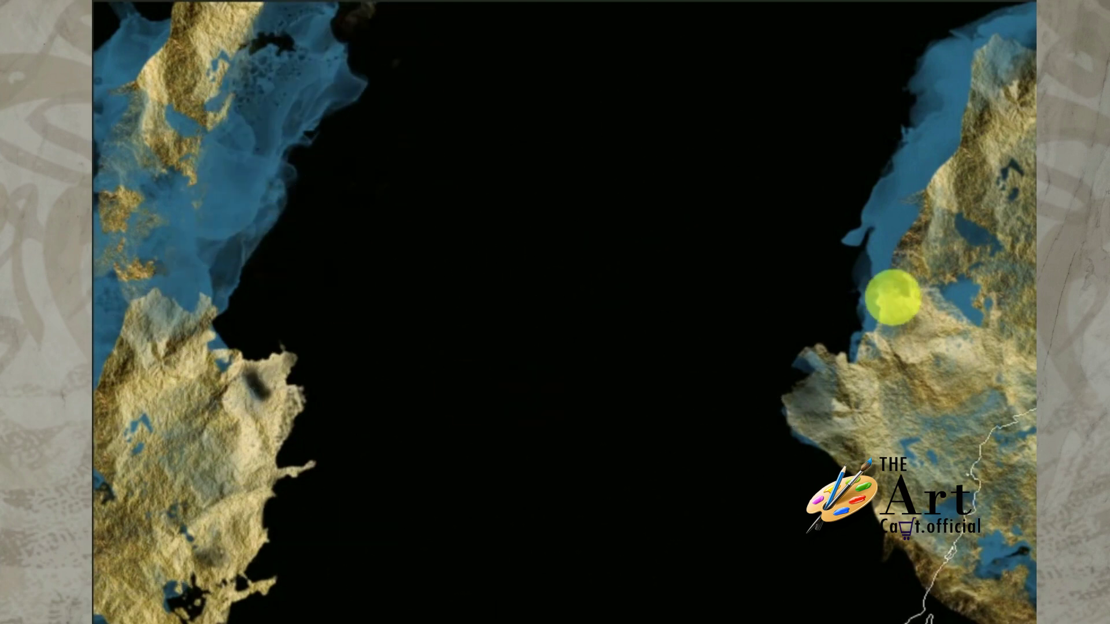
pyautogui.moveTo(270, 145); pyautogui.dragTo(314, 146)
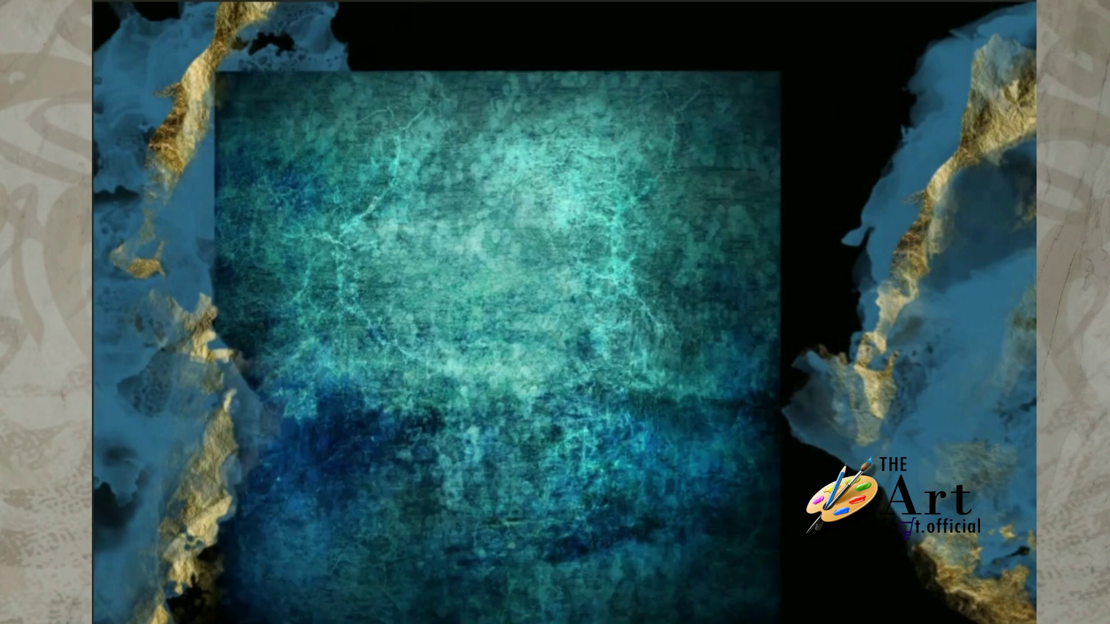
# Move the teal grunge texture over the left blue-gold ink shape.
pyautogui.moveTo(545, 268); pyautogui.dragTo(223, 243)
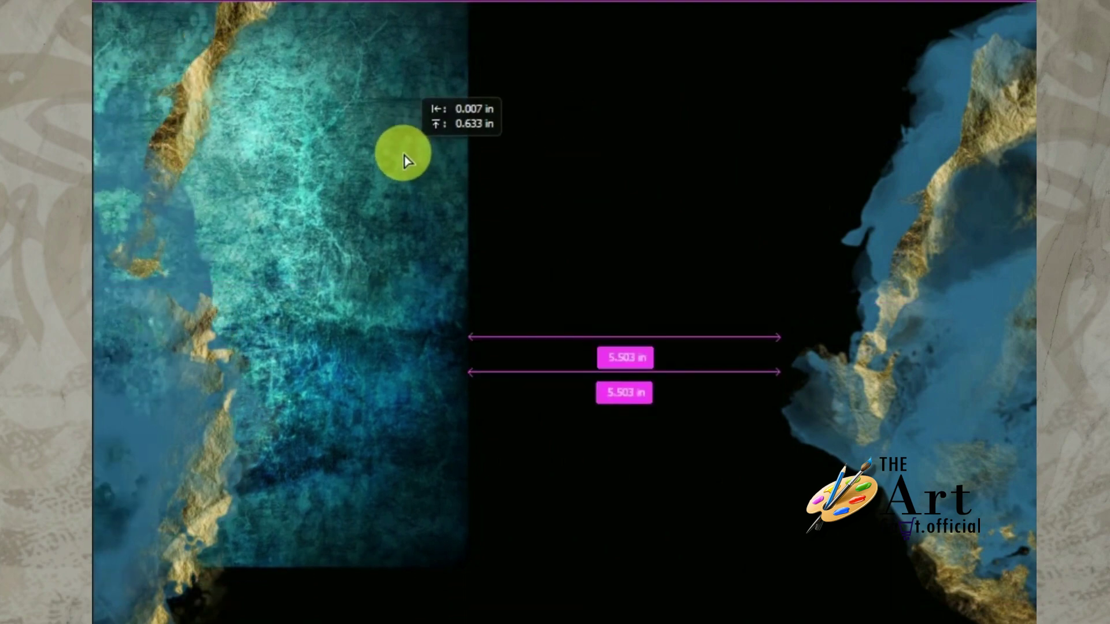
# Clip the teal texture to the left ink shape, add a second clipped copy, and position another over the right shape.
pyautogui.moveTo(404, 161); pyautogui.dragTo(404, 146)
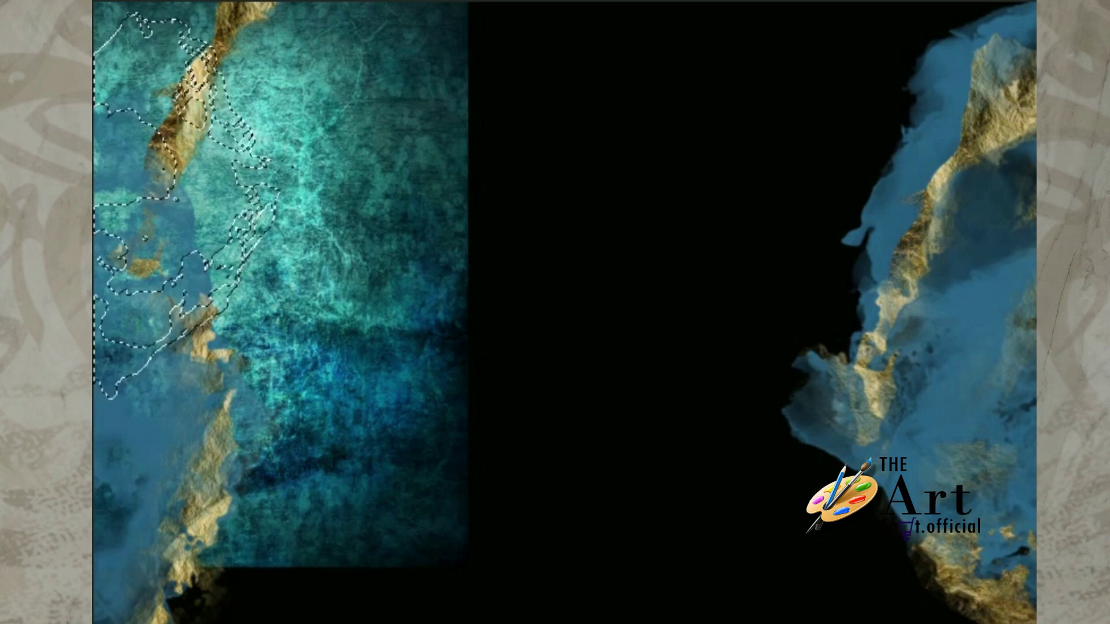
pyautogui.hotkey('ctrl', 'alt', 'g')
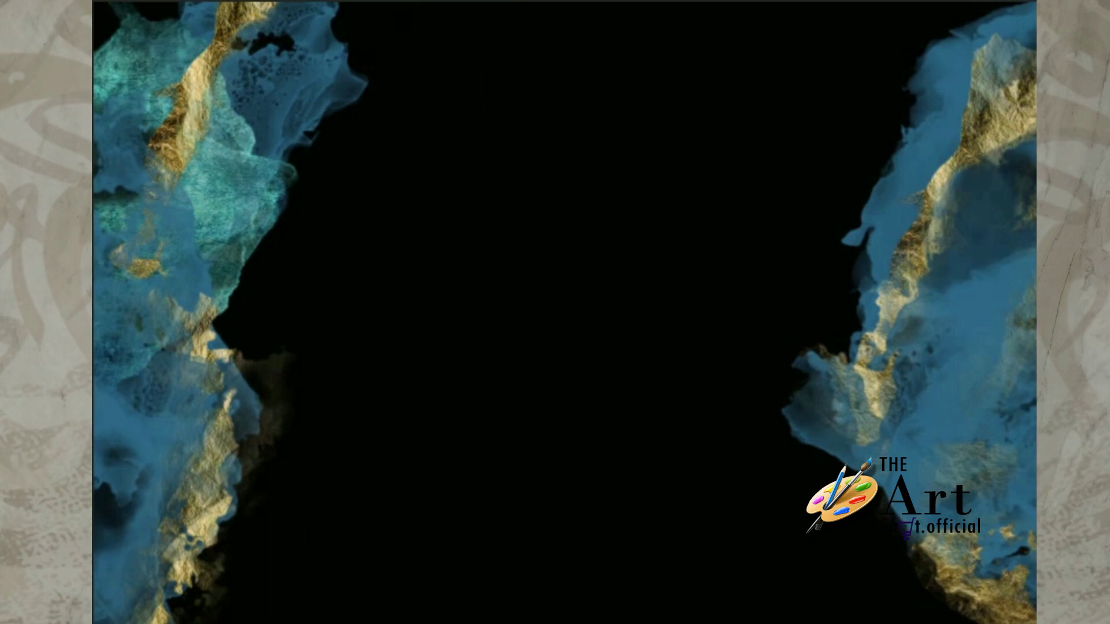
pyautogui.hotkey('ctrl', 'v')
pyautogui.hotkey('ctrl', 'alt', 'g')
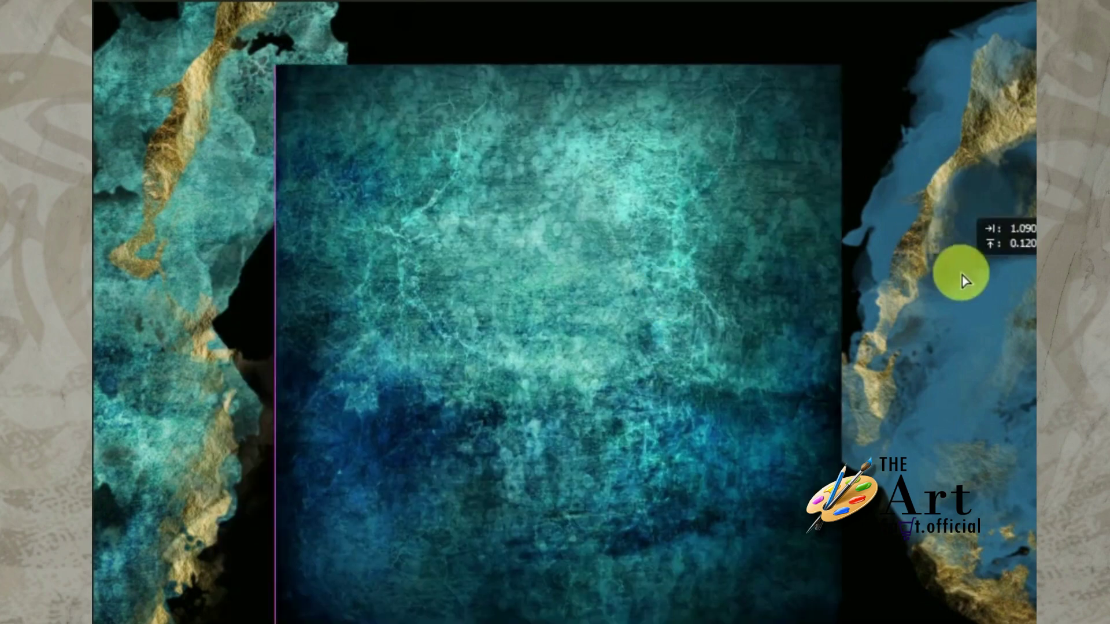
pyautogui.moveTo(959, 271); pyautogui.dragTo(1032, 222)
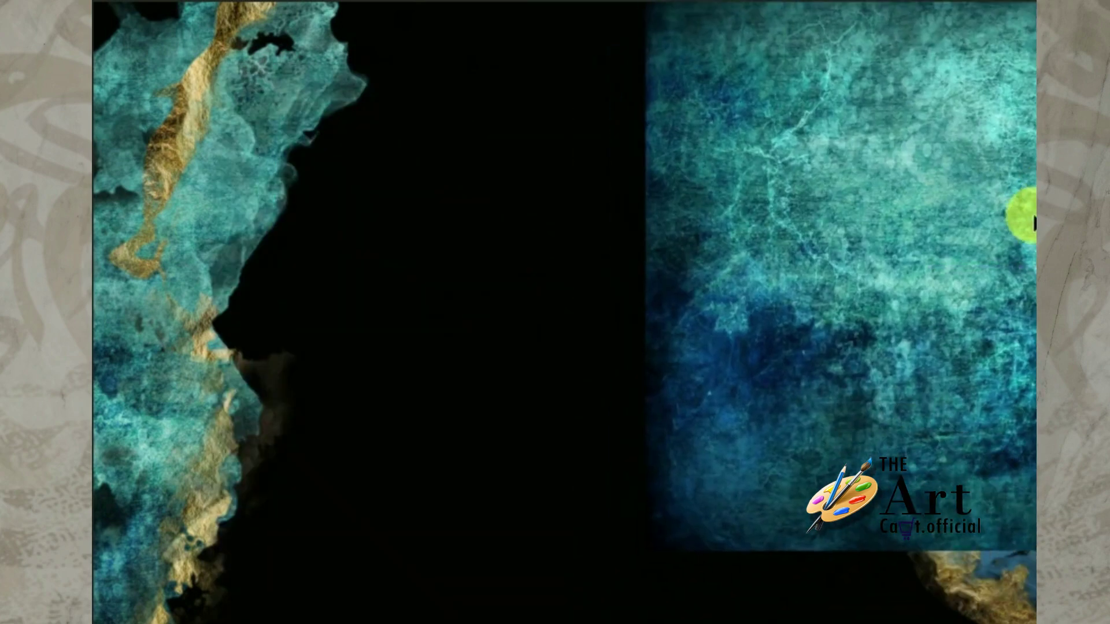
# Enlarge the teal texture to cover the right ink shape and clip it to that shape.
pyautogui.moveTo(925, 551); pyautogui.dragTo(922, 613)
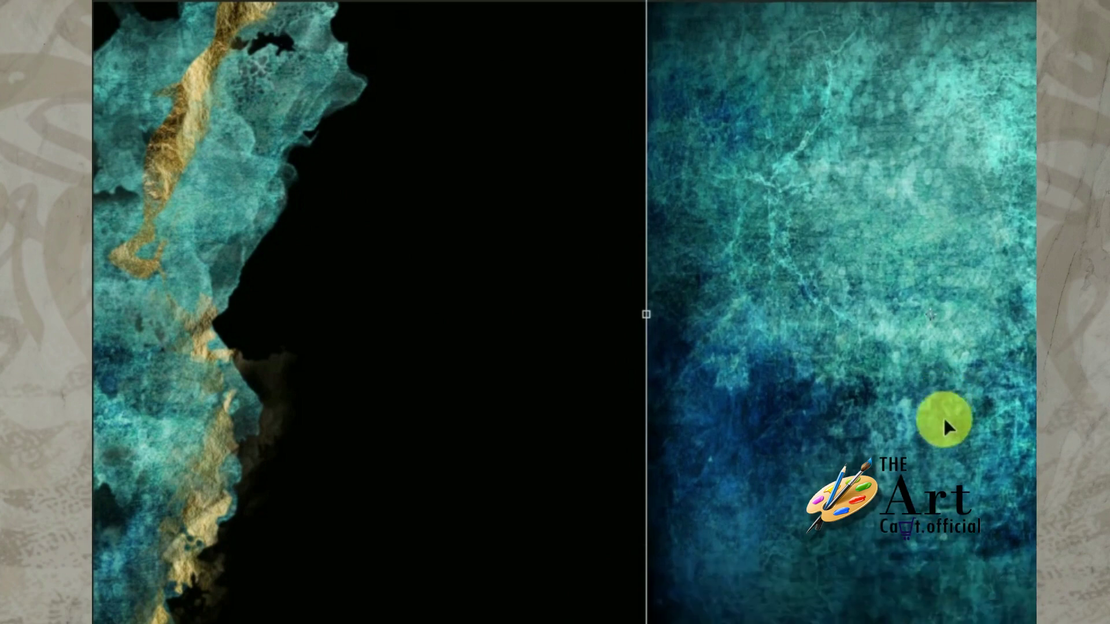
pyautogui.moveTo(942, 422); pyautogui.dragTo(952, 433)
pyautogui.moveTo(655, 16); pyautogui.dragTo(547, 3)
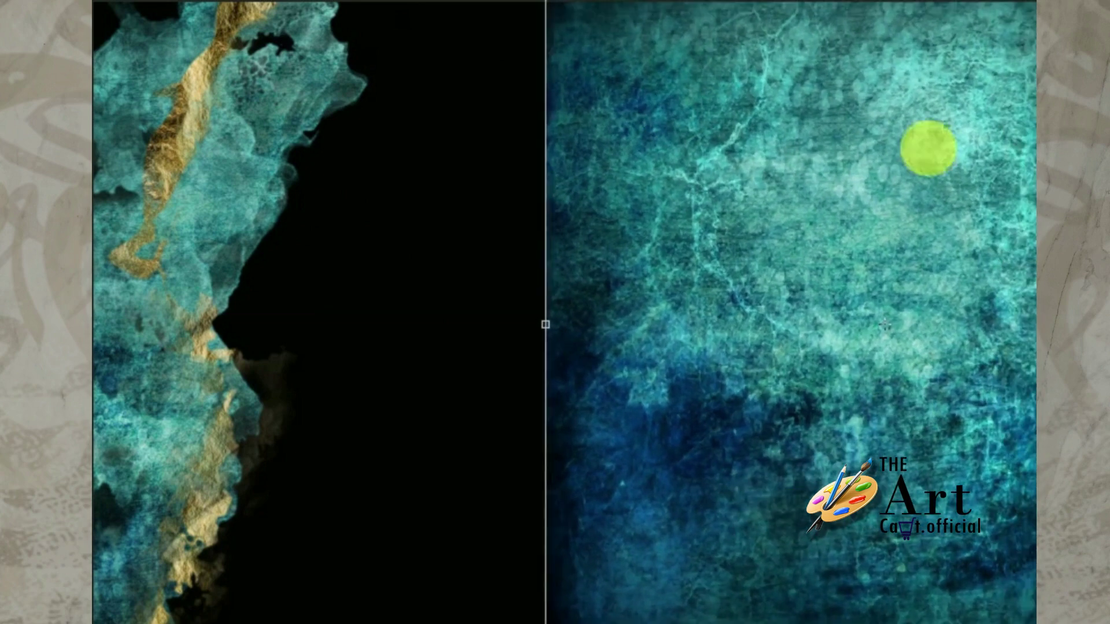
pyautogui.moveTo(929, 148); pyautogui.dragTo(963, 215)
pyautogui.press('Return')
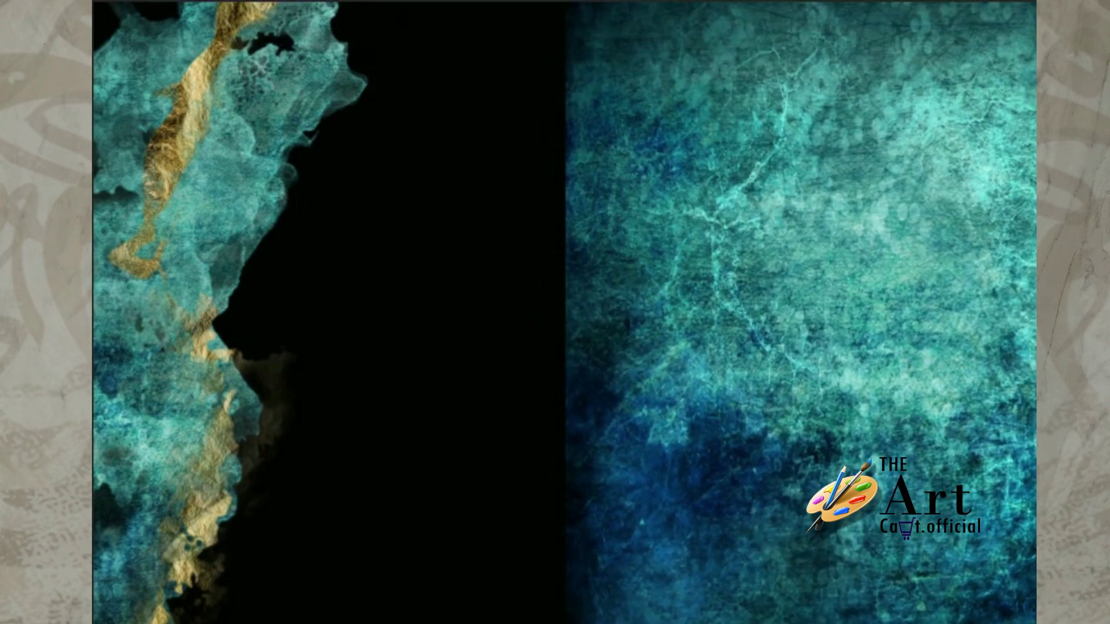
pyautogui.hotkey('ctrl', 'alt', 'g')
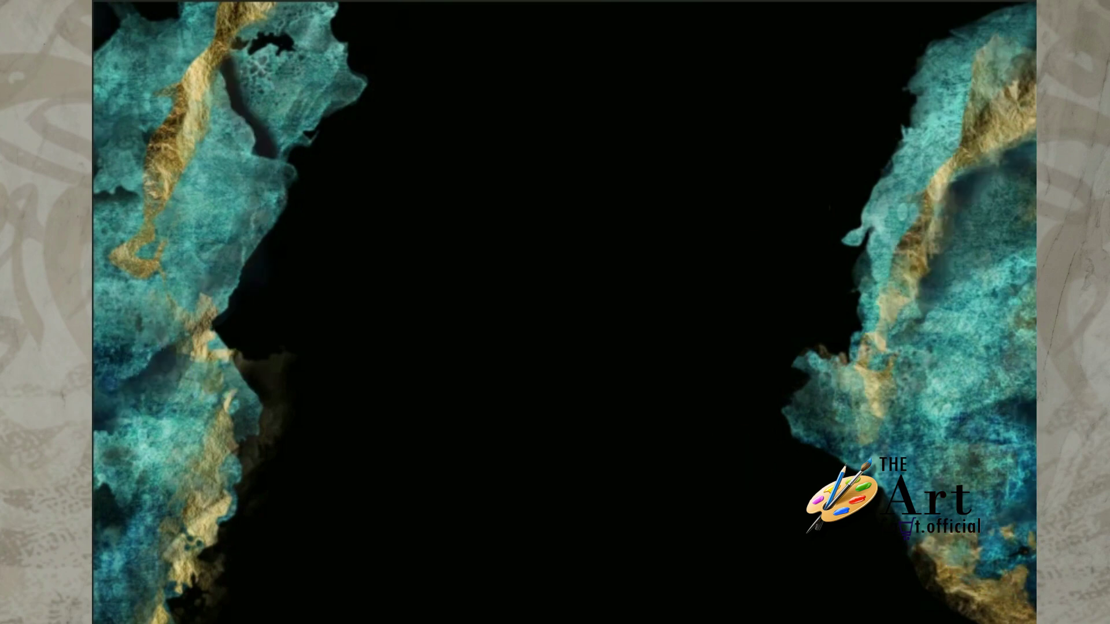
# Brush soft dark strokes across the upper and lower parts of both left and right textured shapes.
pyautogui.moveTo(226, 55); pyautogui.dragTo(210, 300)
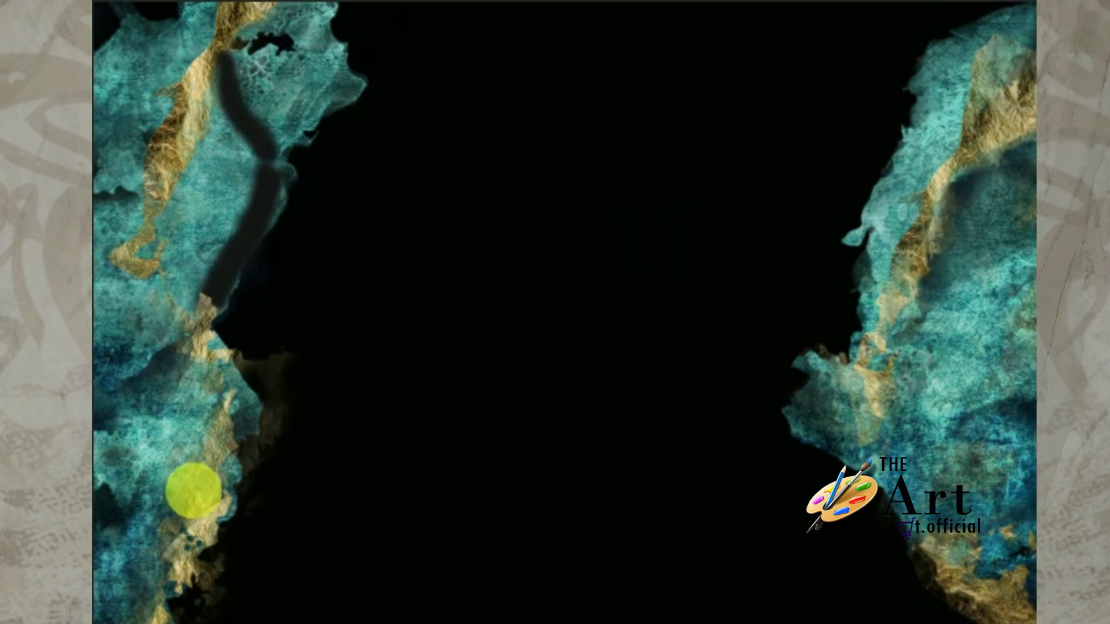
pyautogui.moveTo(126, 435); pyautogui.dragTo(165, 513)
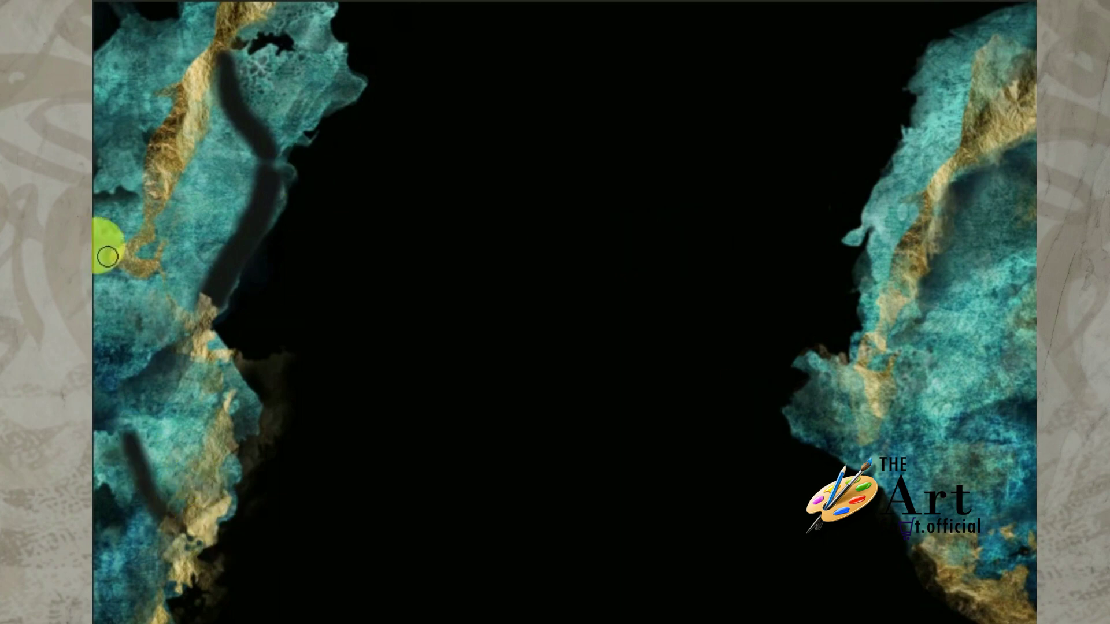
pyautogui.moveTo(112, 132); pyautogui.dragTo(134, 30)
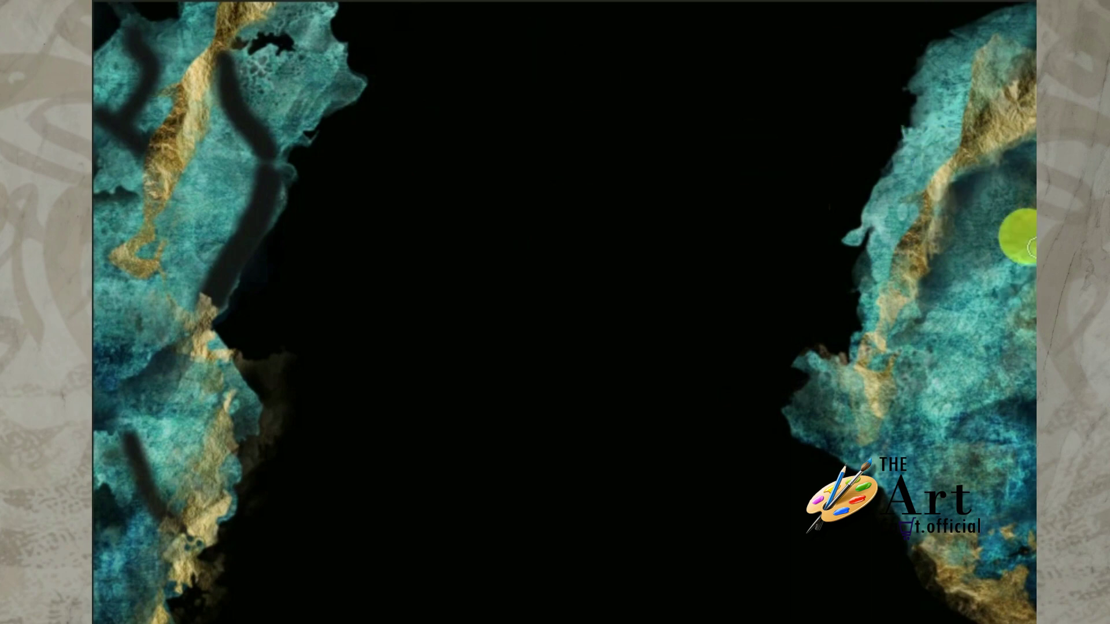
pyautogui.moveTo(1033, 164); pyautogui.dragTo(948, 219)
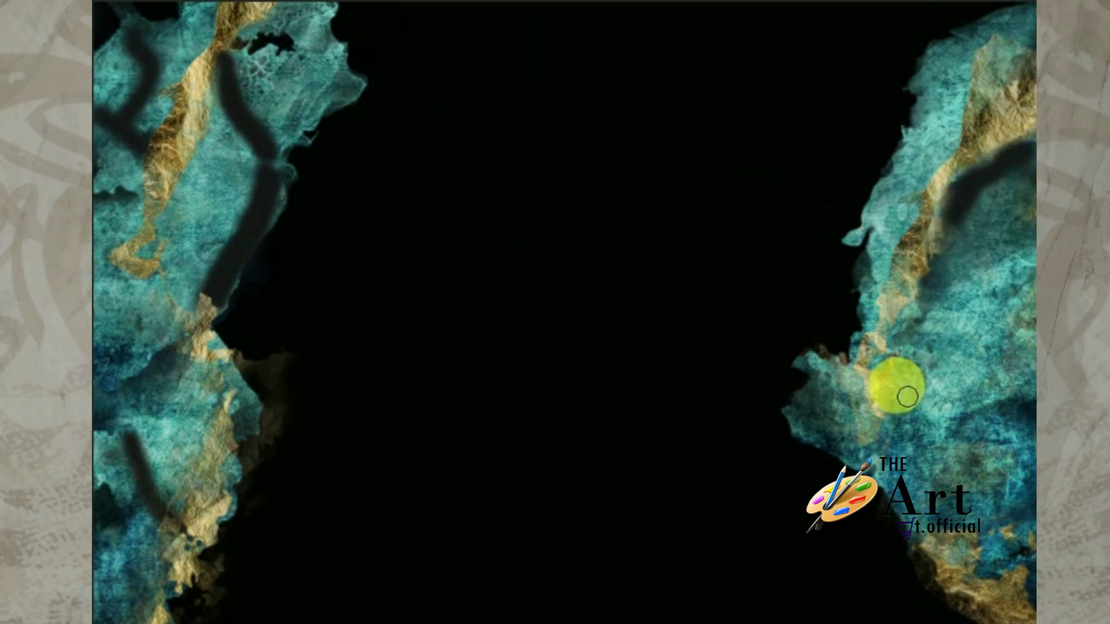
pyautogui.moveTo(902, 405); pyautogui.dragTo(1011, 534)
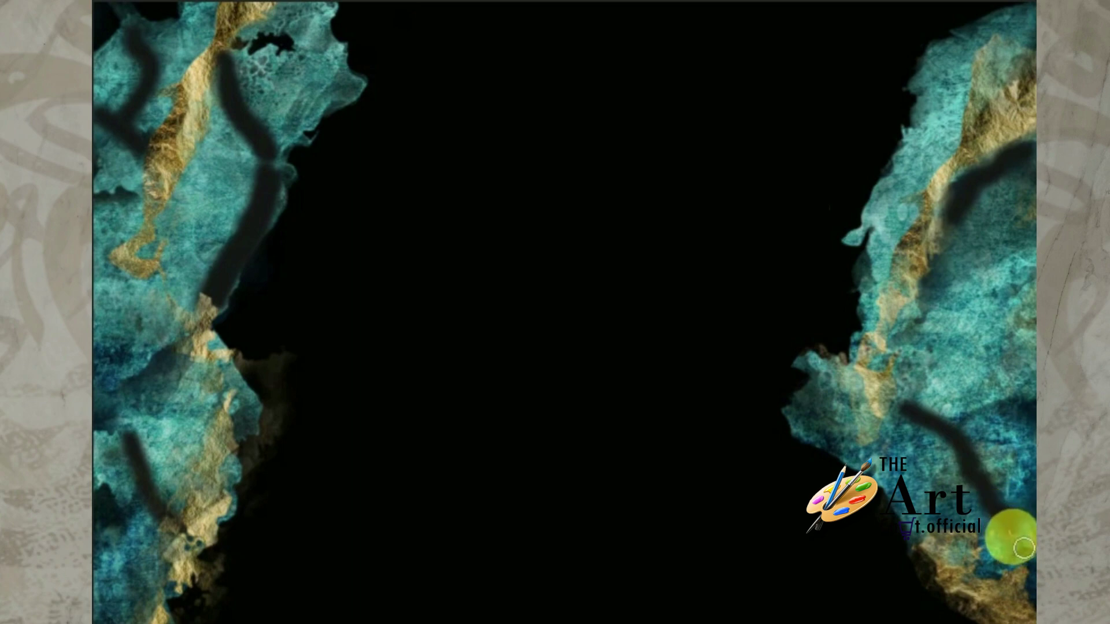
pyautogui.moveTo(997, 402); pyautogui.dragTo(1034, 300)
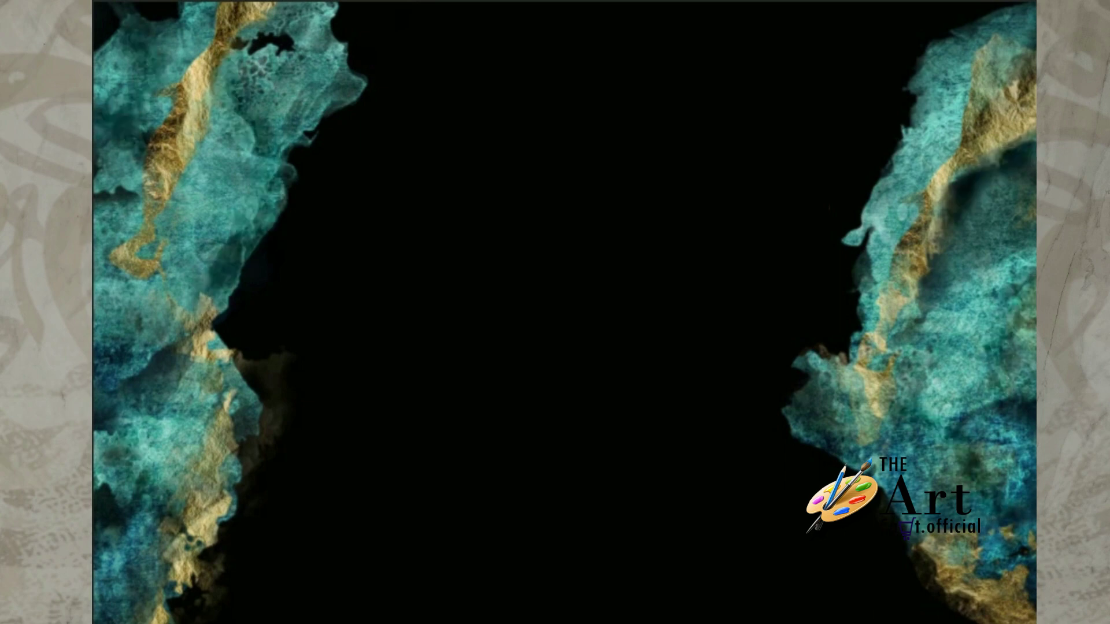
# Darken spots on the right textured shape with the brush and zoom out.
pyautogui.click(1027, 305)
pyautogui.moveTo(1011, 243)
pyautogui.mouseDown()
pyautogui.moveTo(982, 233)
pyautogui.moveTo(1016, 184)
pyautogui.moveTo(971, 164)
pyautogui.moveTo(985, 231)
pyautogui.mouseUp()
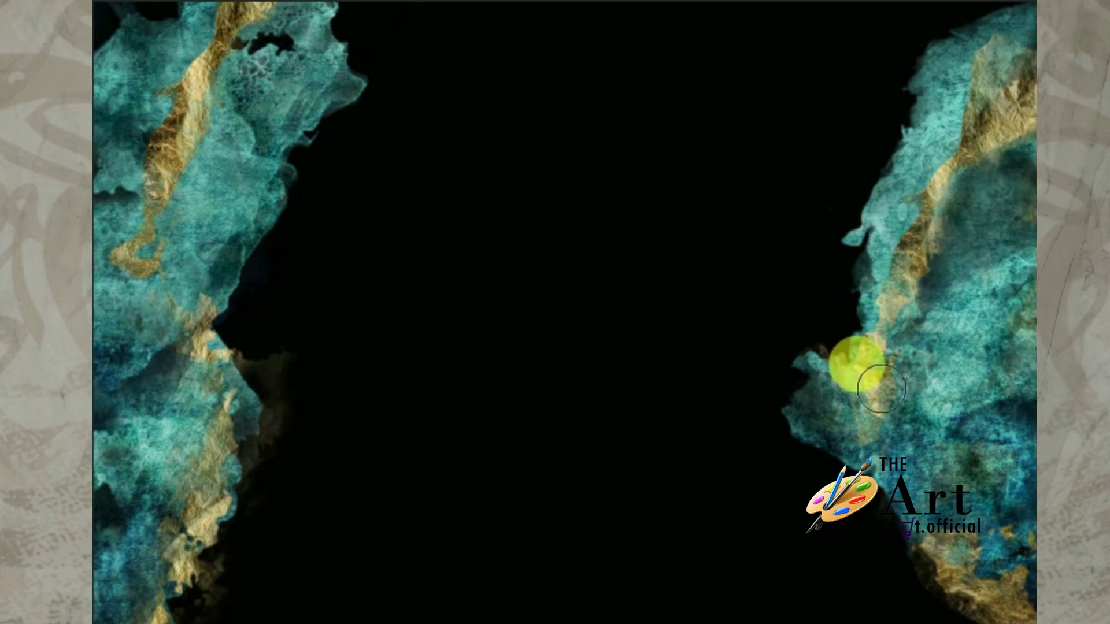
pyautogui.scroll(-3, 748, 443)
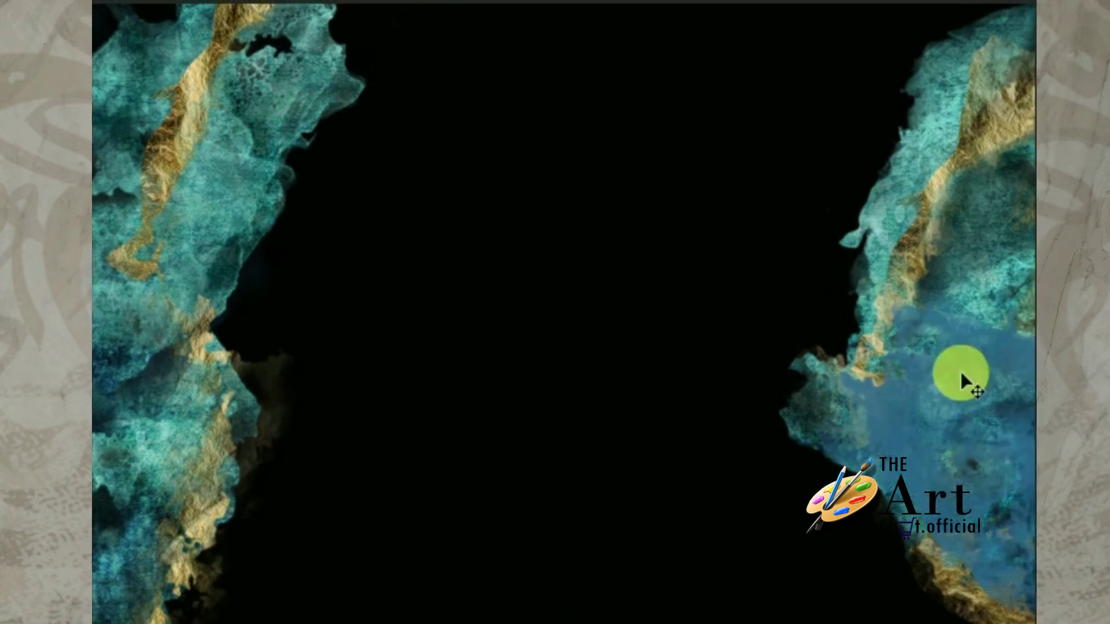
# Rotate and position the purple glitter texture over the right shape, then tone down some glitter.
pyautogui.moveTo(928, 336); pyautogui.dragTo(648, 301)
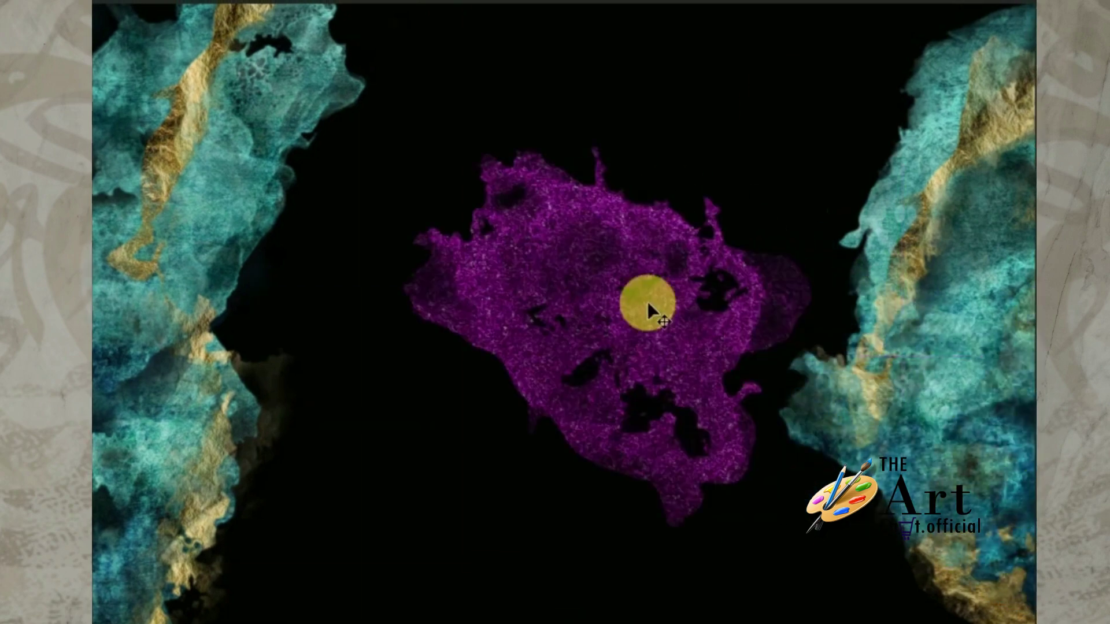
pyautogui.hotkey('ctrl', 'z')
pyautogui.moveTo(954, 413); pyautogui.dragTo(945, 457)
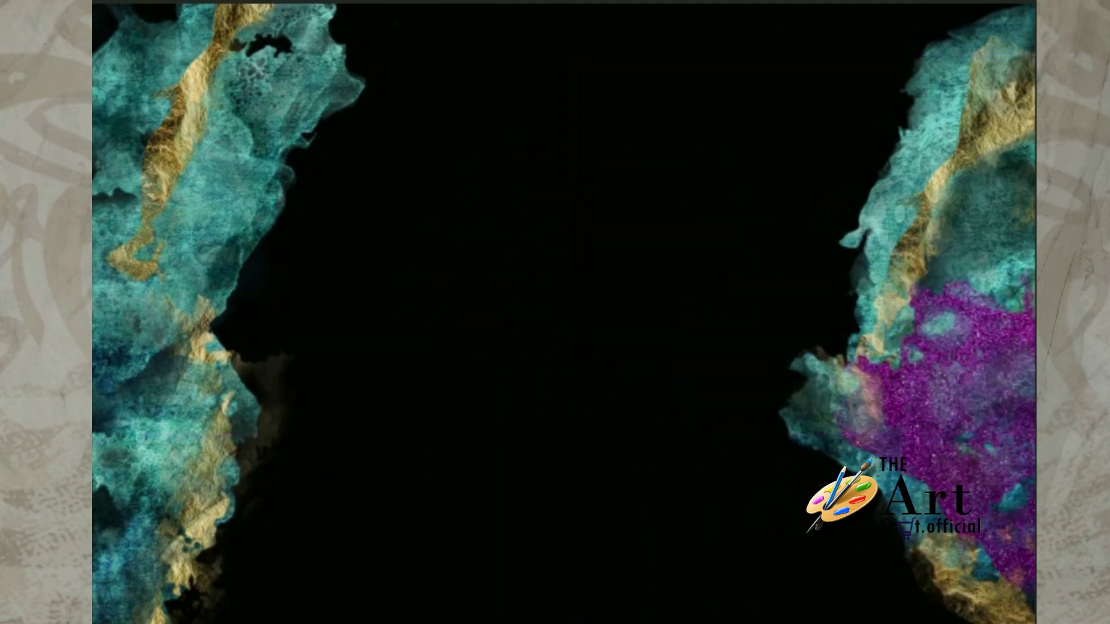
pyautogui.moveTo(973, 376)
pyautogui.mouseDown()
pyautogui.moveTo(857, 189)
pyautogui.moveTo(855, 229)
pyautogui.mouseUp()
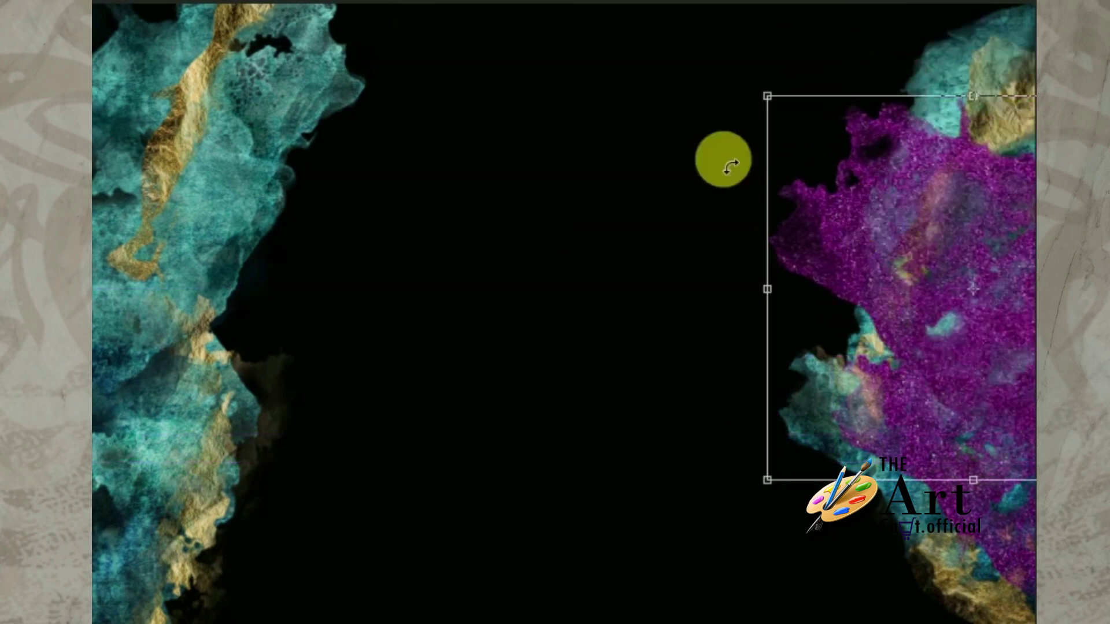
pyautogui.moveTo(718, 161); pyautogui.dragTo(806, 12)
pyautogui.moveTo(974, 347); pyautogui.dragTo(1023, 604)
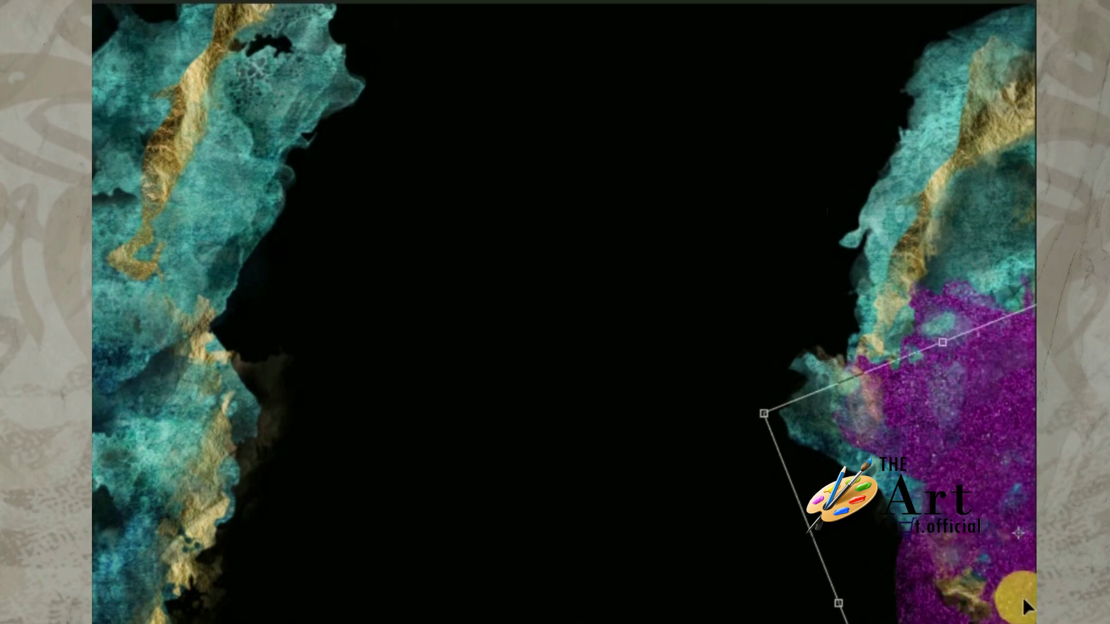
pyautogui.press('Return')
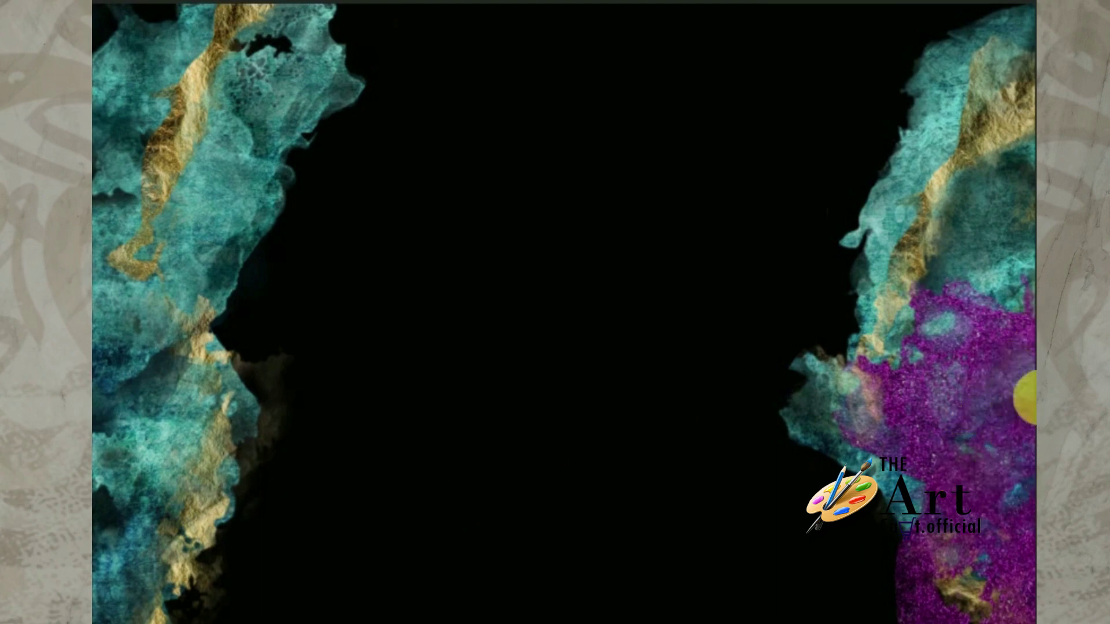
pyautogui.moveTo(1022, 566); pyautogui.dragTo(1026, 552)
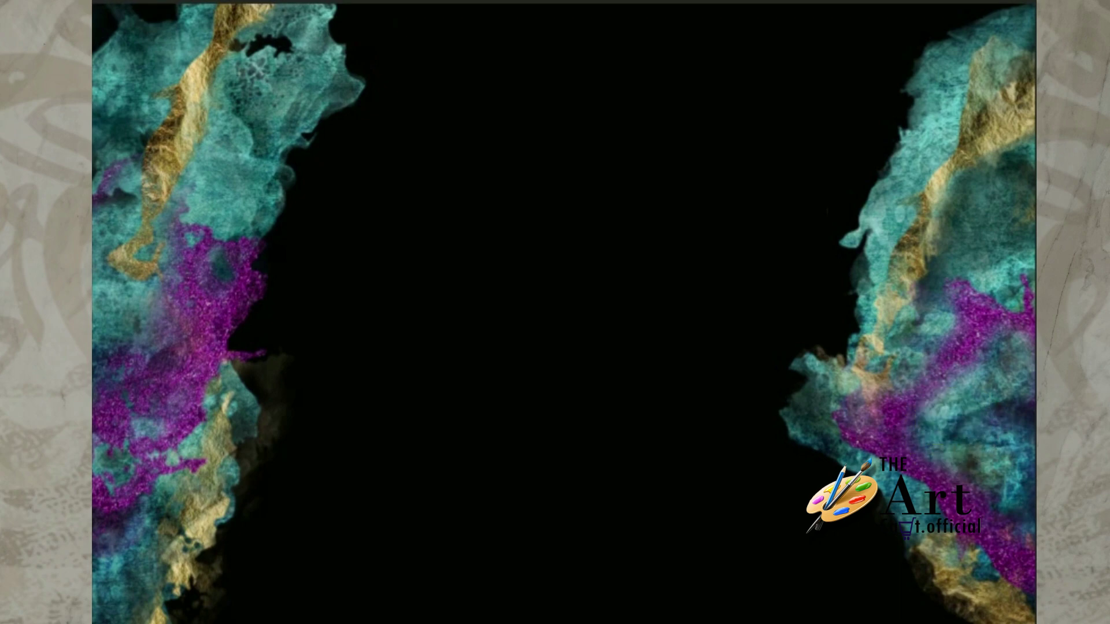
pyautogui.moveTo(902, 387)
pyautogui.mouseDown()
pyautogui.moveTo(987, 416)
pyautogui.moveTo(974, 411)
pyautogui.moveTo(963, 335)
pyautogui.moveTo(993, 370)
pyautogui.mouseUp()
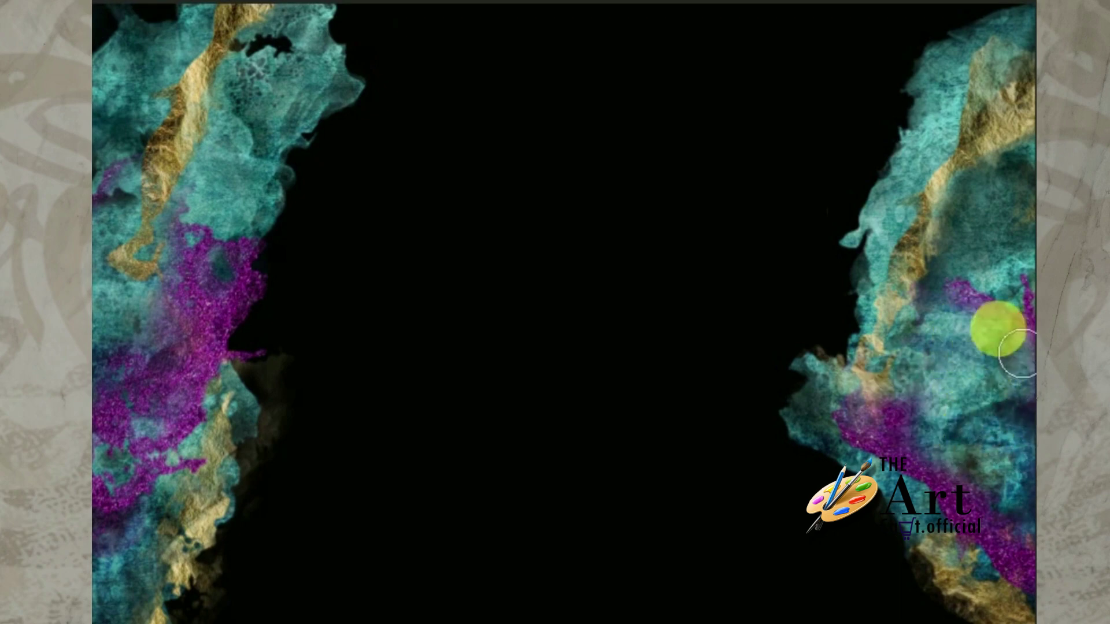
# Brush out the purple glitter on the upper right and left ink shapes via the glitter mask.
pyautogui.moveTo(998, 324); pyautogui.dragTo(1032, 249)
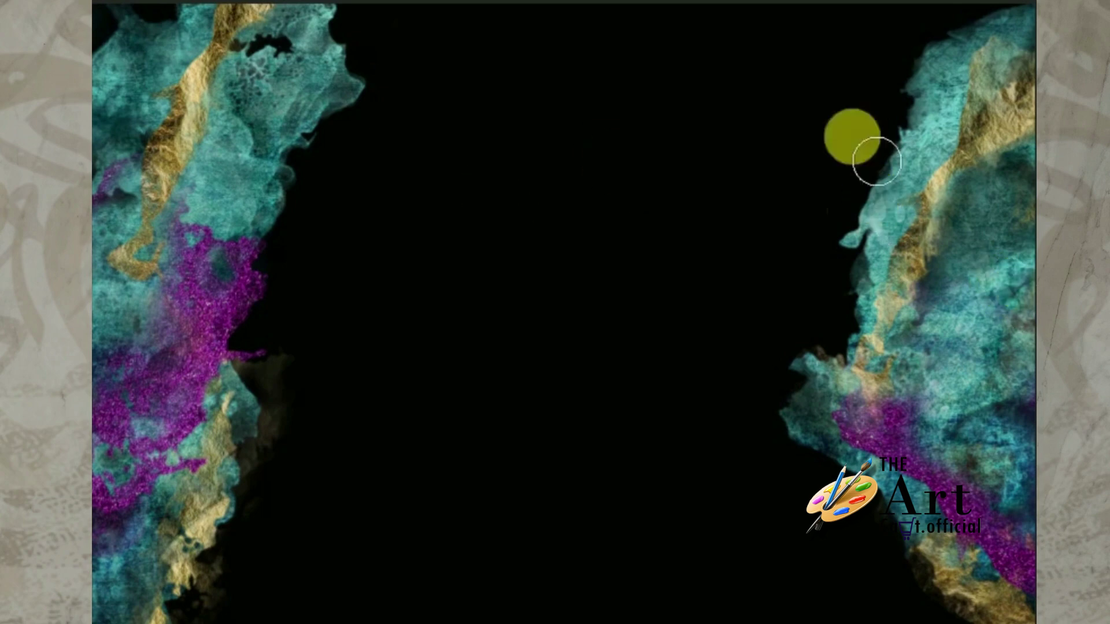
pyautogui.moveTo(453, 275)
pyautogui.mouseDown()
pyautogui.moveTo(265, 270)
pyautogui.moveTo(235, 297)
pyautogui.moveTo(201, 363)
pyautogui.moveTo(210, 396)
pyautogui.moveTo(193, 475)
pyautogui.moveTo(289, 351)
pyautogui.moveTo(297, 309)
pyautogui.moveTo(302, 328)
pyautogui.mouseUp()
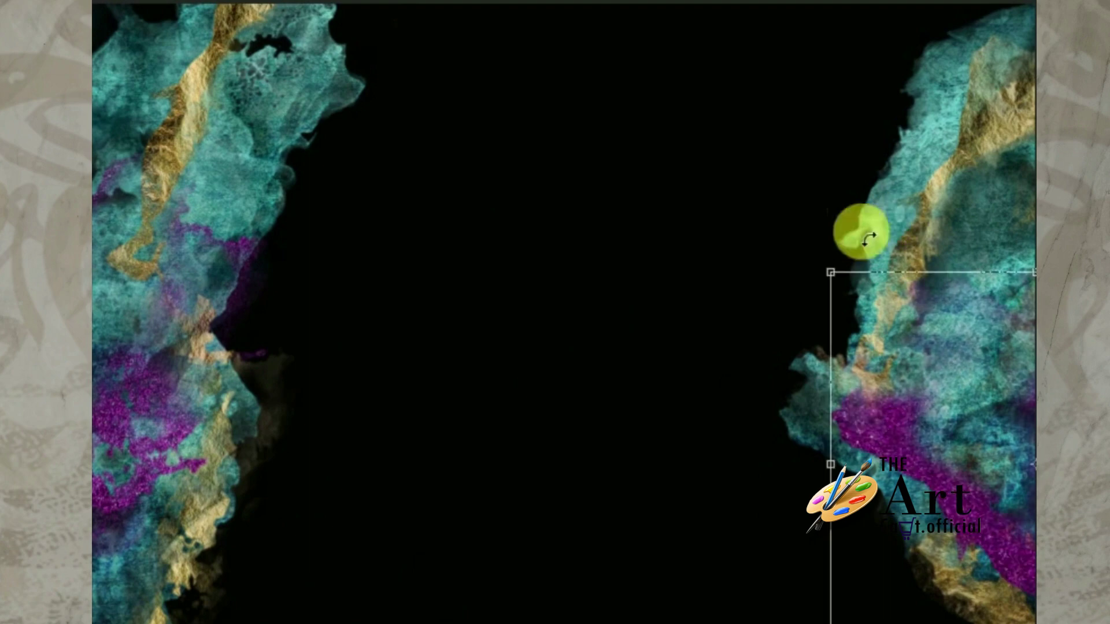
# Rotate and position the pasted purple glitter texture along the right shape's inner edge.
pyautogui.moveTo(885, 223)
pyautogui.mouseDown()
pyautogui.moveTo(1012, 157)
pyautogui.moveTo(942, 172)
pyautogui.mouseUp()
pyautogui.moveTo(1017, 533); pyautogui.dragTo(985, 541)
pyautogui.moveTo(964, 425)
pyautogui.mouseDown()
pyautogui.moveTo(942, 240)
pyautogui.moveTo(1015, 70)
pyautogui.moveTo(987, 325)
pyautogui.moveTo(929, 405)
pyautogui.moveTo(896, 342)
pyautogui.moveTo(894, 273)
pyautogui.moveTo(1023, 280)
pyautogui.moveTo(1002, 393)
pyautogui.moveTo(1016, 255)
pyautogui.moveTo(925, 330)
pyautogui.mouseUp()
pyautogui.moveTo(961, 124)
pyautogui.mouseDown()
pyautogui.moveTo(951, 110)
pyautogui.moveTo(955, 123)
pyautogui.moveTo(916, 124)
pyautogui.mouseUp()
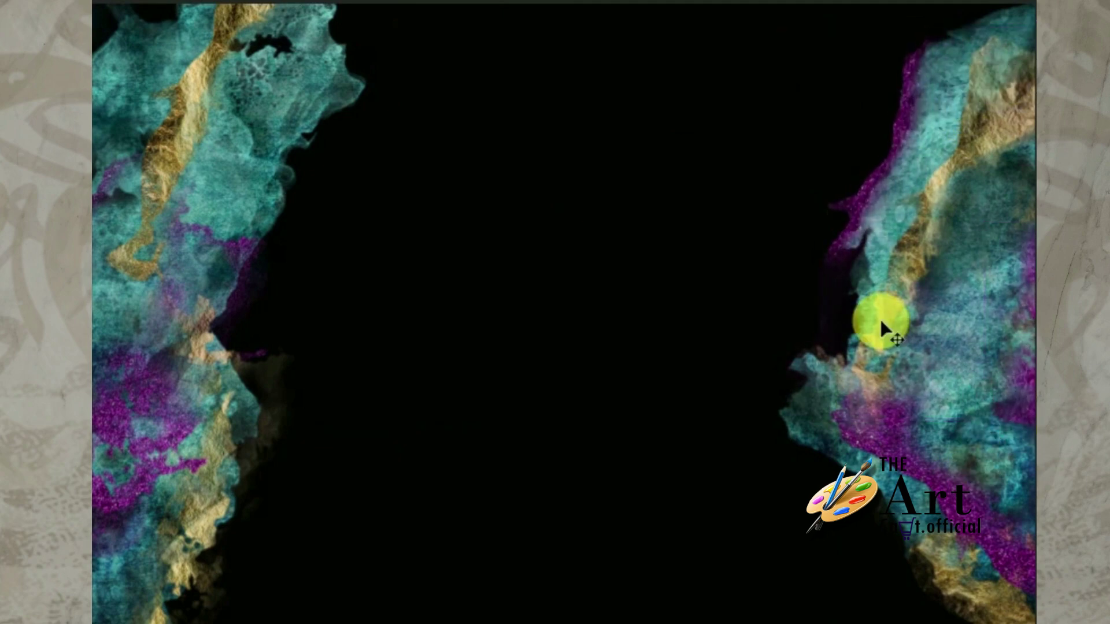
# Paste, enlarge and rotate a teal texture, then move the dark cloud behind the left shape.
pyautogui.hotkey('ctrl', 'v')
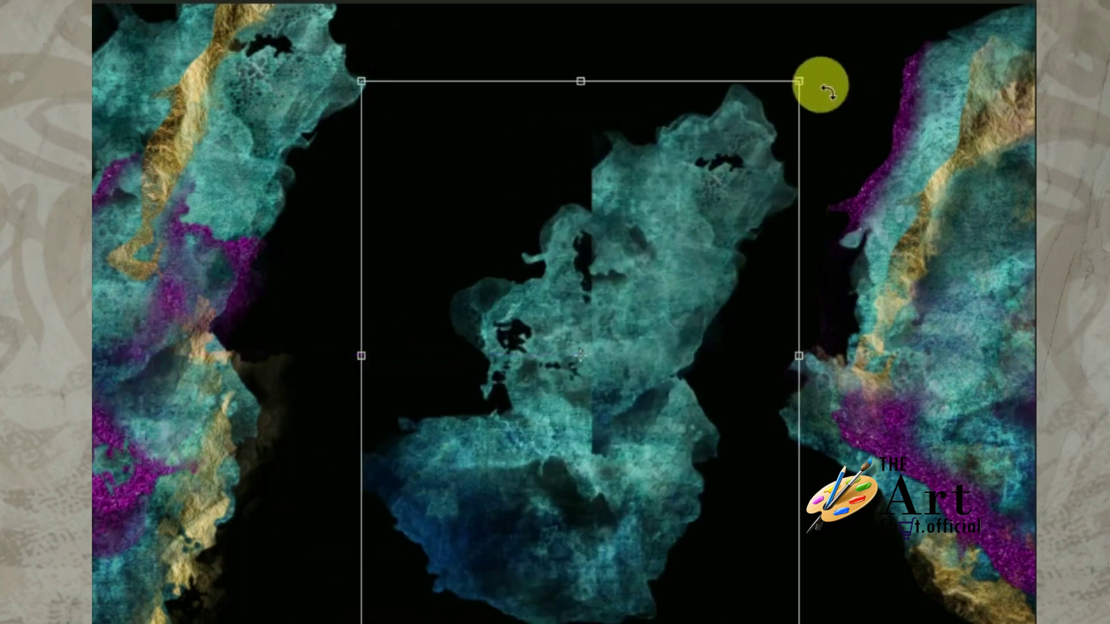
pyautogui.moveTo(821, 85); pyautogui.dragTo(881, 18)
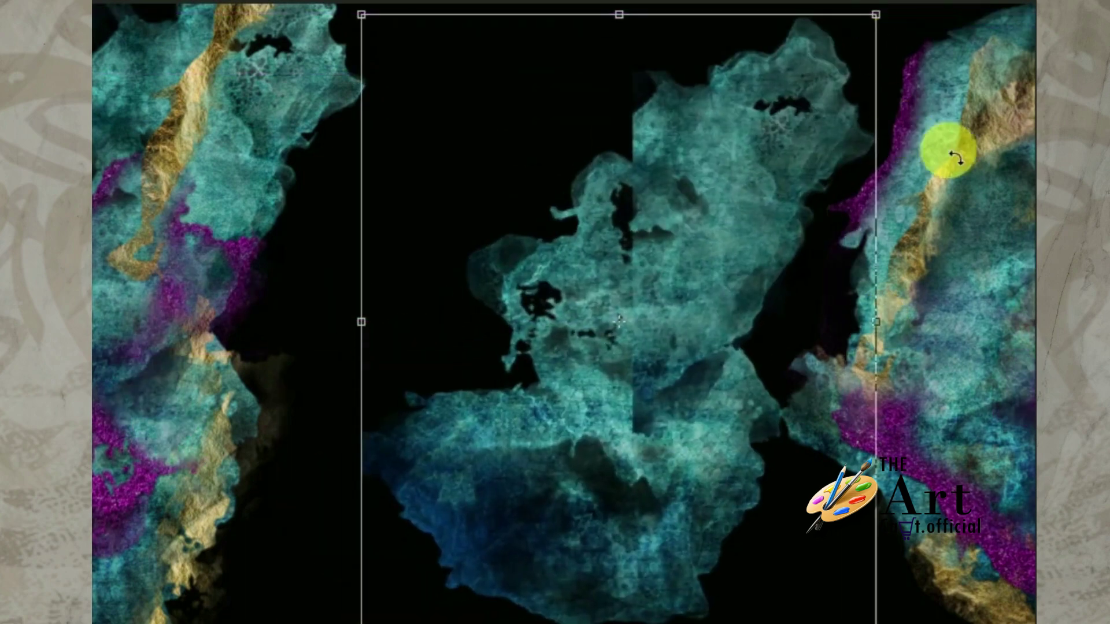
pyautogui.moveTo(955, 156); pyautogui.dragTo(980, 210)
pyautogui.moveTo(688, 250)
pyautogui.mouseDown()
pyautogui.moveTo(747, 372)
pyautogui.moveTo(910, 408)
pyautogui.moveTo(960, 374)
pyautogui.mouseUp()
pyautogui.press('Return')
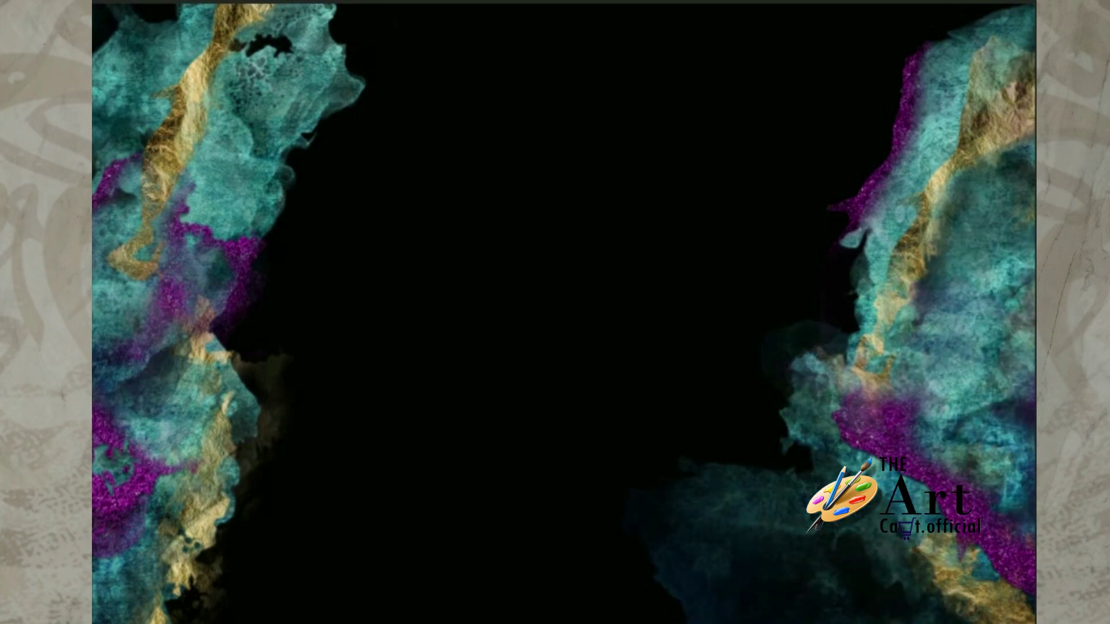
pyautogui.moveTo(780, 451); pyautogui.dragTo(55, 344)
pyautogui.moveTo(95, 275); pyautogui.dragTo(108, 121)
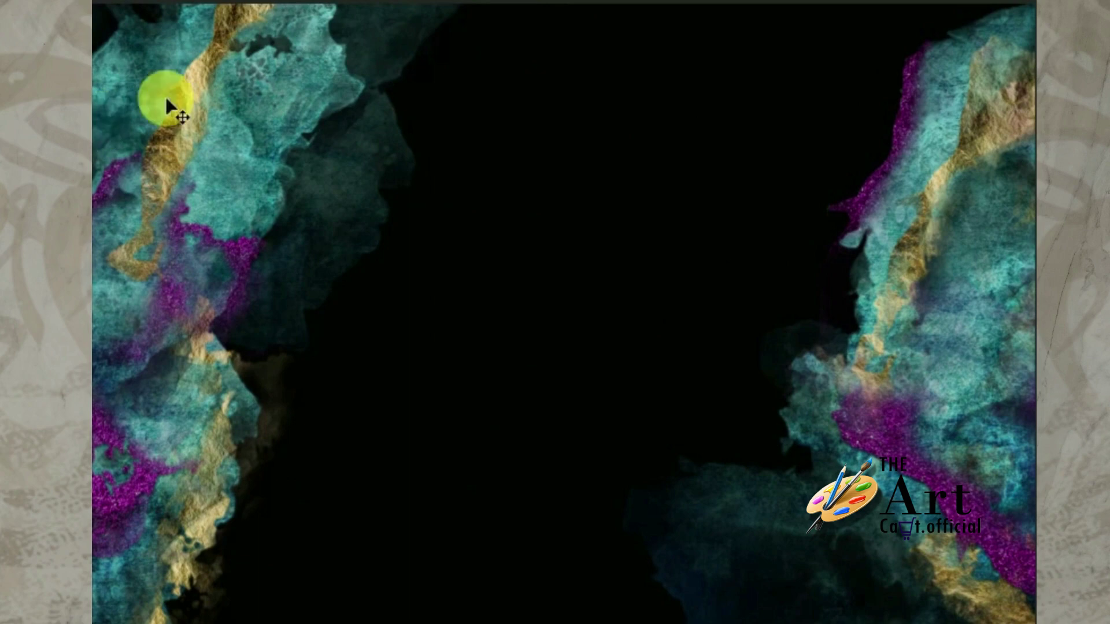
# Enlarge the first calligraphy line and center it on the canvas.
pyautogui.moveTo(650, 171)
pyautogui.mouseDown()
pyautogui.moveTo(850, 289)
pyautogui.moveTo(1006, 292)
pyautogui.mouseUp()
pyautogui.moveTo(822, 240)
pyautogui.mouseDown()
pyautogui.moveTo(683, 261)
pyautogui.moveTo(682, 248)
pyautogui.mouseUp()
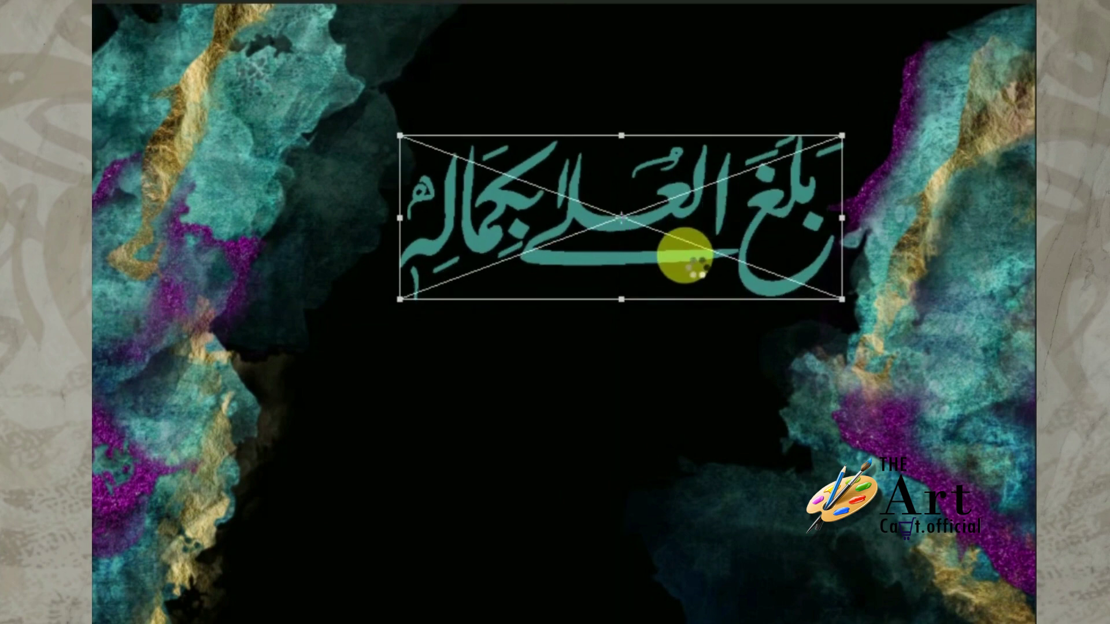
pyautogui.press('Return')
# Enlarge the second calligraphy line and place it below and left of the first.
pyautogui.moveTo(654, 427)
pyautogui.mouseDown()
pyautogui.moveTo(928, 537)
pyautogui.moveTo(638, 395)
pyautogui.moveTo(629, 408)
pyautogui.moveTo(728, 462)
pyautogui.mouseUp()
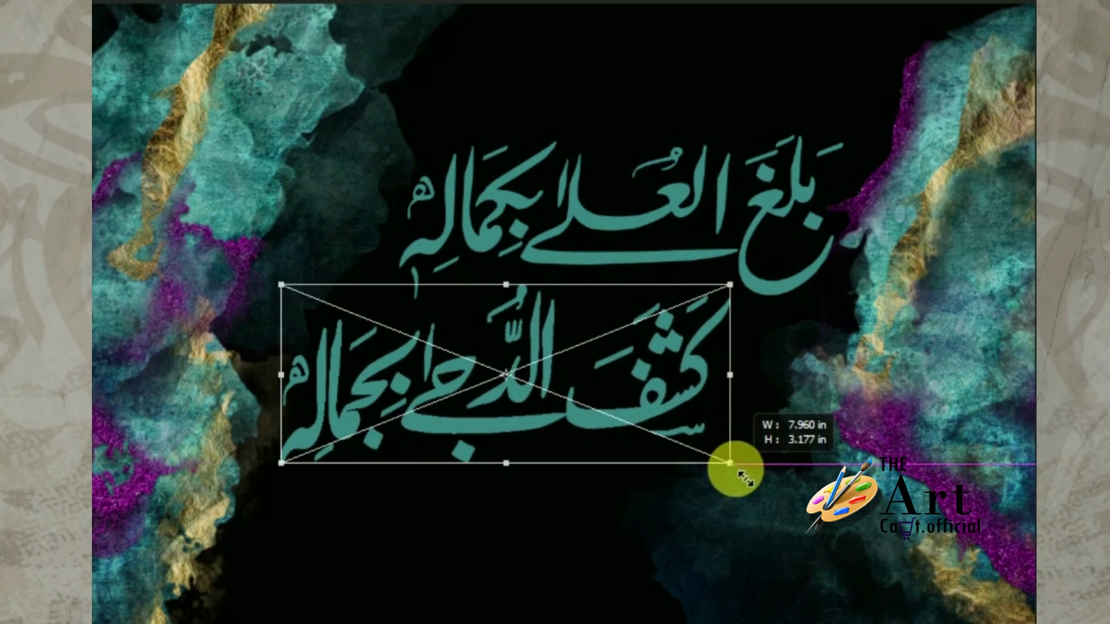
pyautogui.moveTo(713, 440); pyautogui.dragTo(698, 422)
pyautogui.press('i')
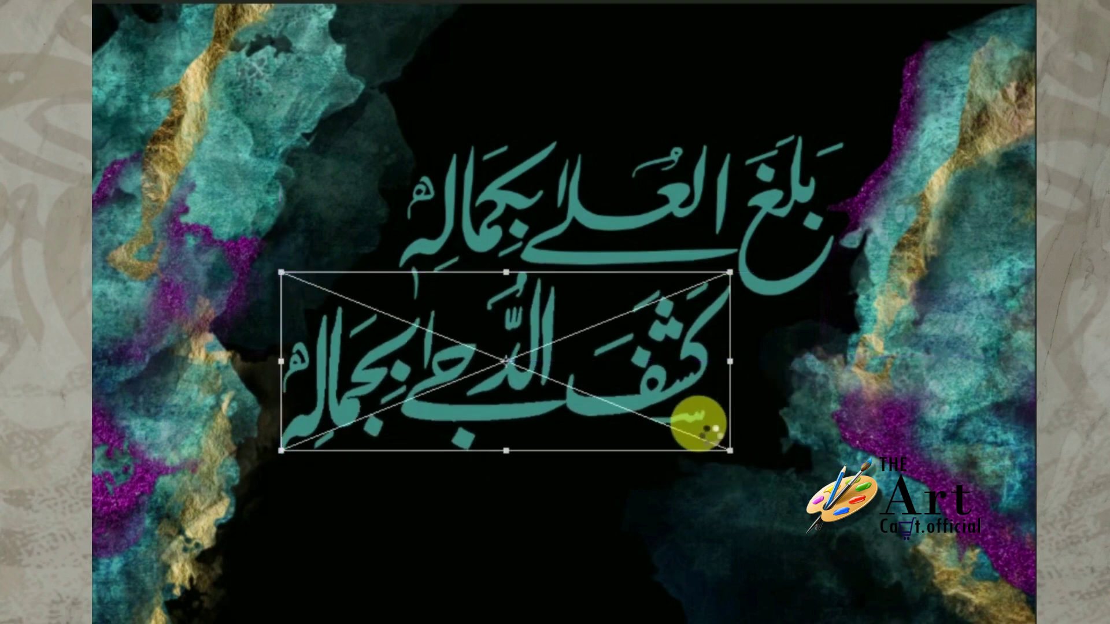
pyautogui.hotkey('ctrl', 'shift', 'a')
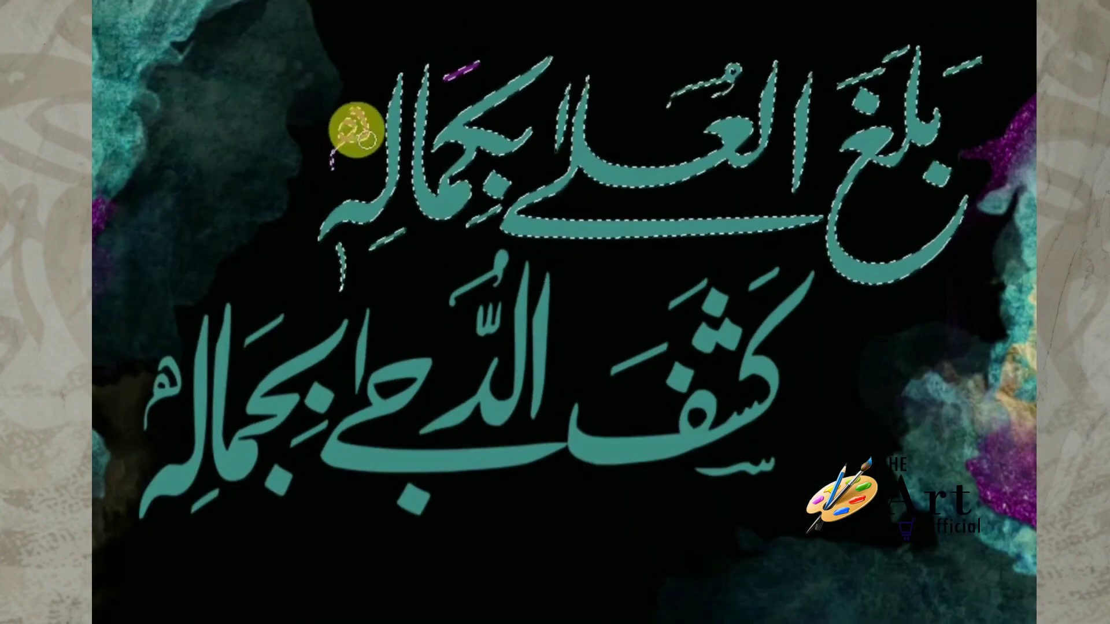
# Color the top calligraphy line's dots, dashes and stroke marks purple.
pyautogui.click(488, 215)
pyautogui.click(498, 185)
pyautogui.click(568, 132)
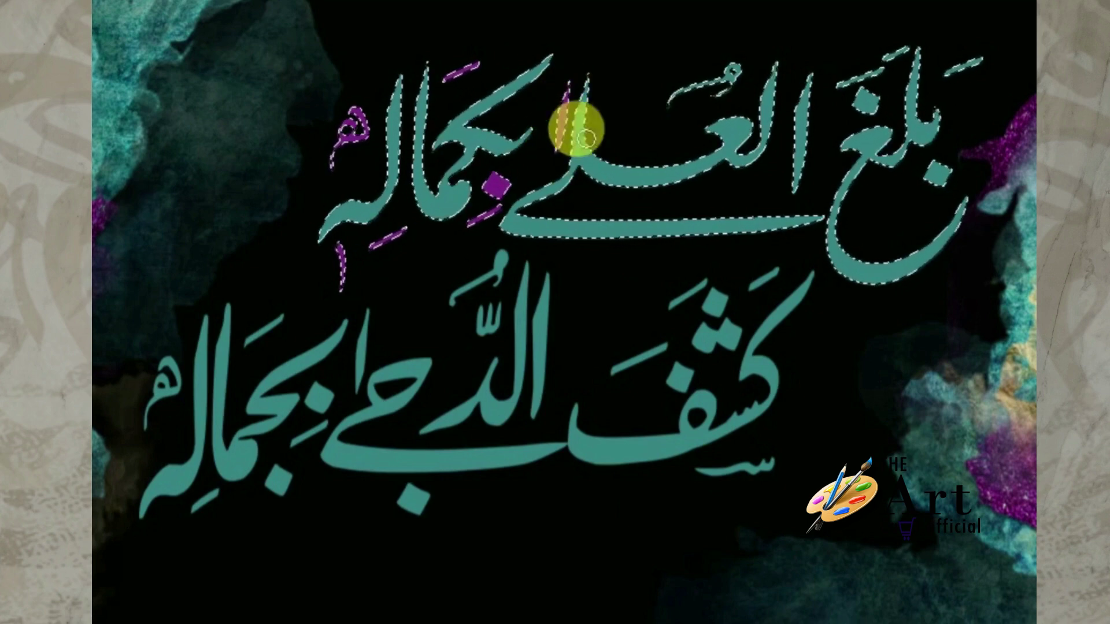
pyautogui.click(862, 84)
pyautogui.click(902, 51)
pyautogui.click(867, 105)
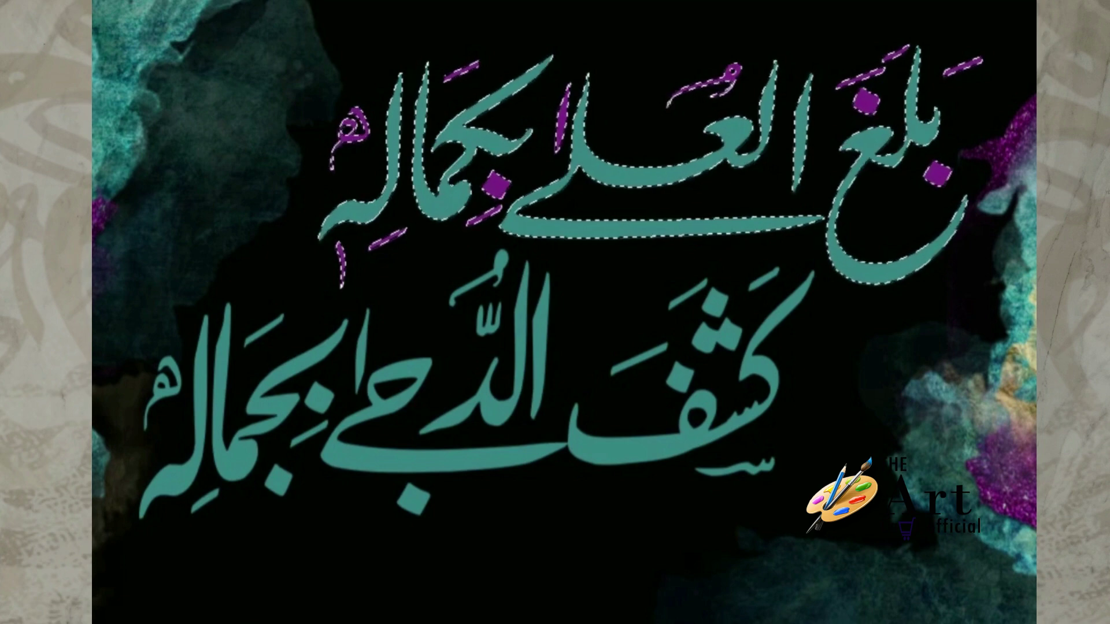
# Color the bottom line's right-word dots, fathah and underline stroke purple.
pyautogui.click(716, 314)
pyautogui.click(743, 296)
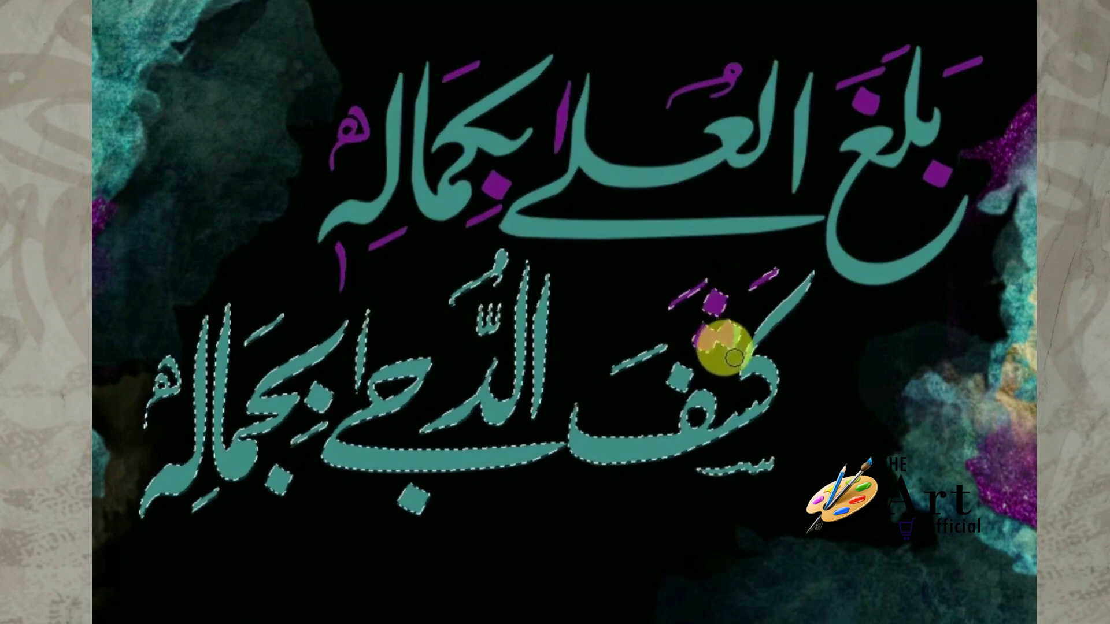
pyautogui.click(717, 337)
pyautogui.click(677, 378)
pyautogui.click(639, 358)
pyautogui.click(763, 464)
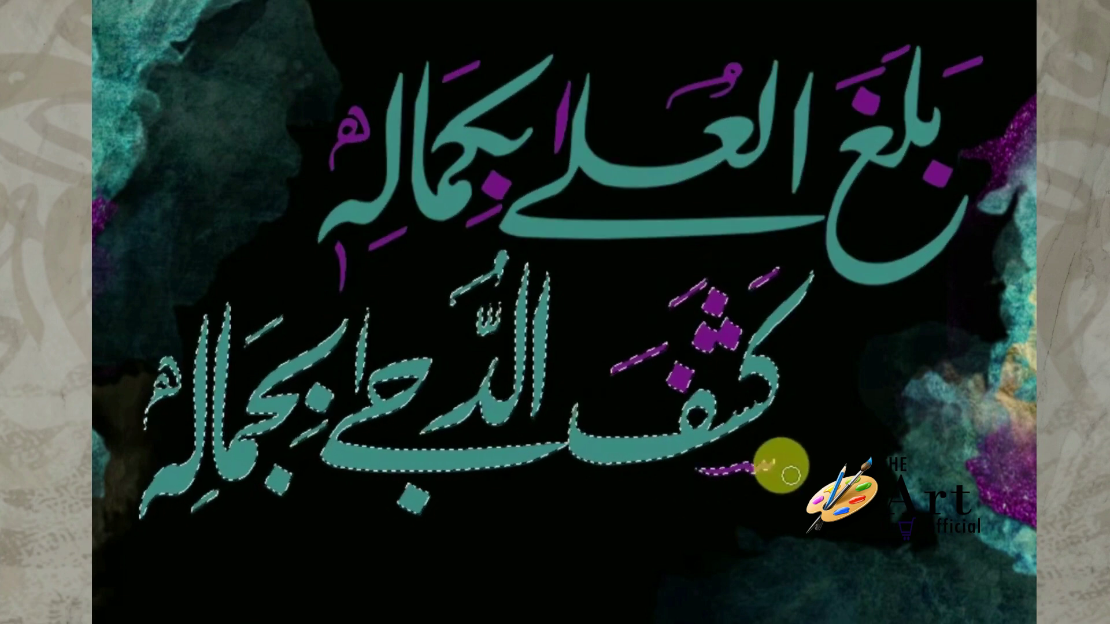
# Color the middle and lower-left words' dots, kasras and fathahs purple, then deselect.
pyautogui.click(485, 315)
pyautogui.click(471, 282)
pyautogui.click(402, 488)
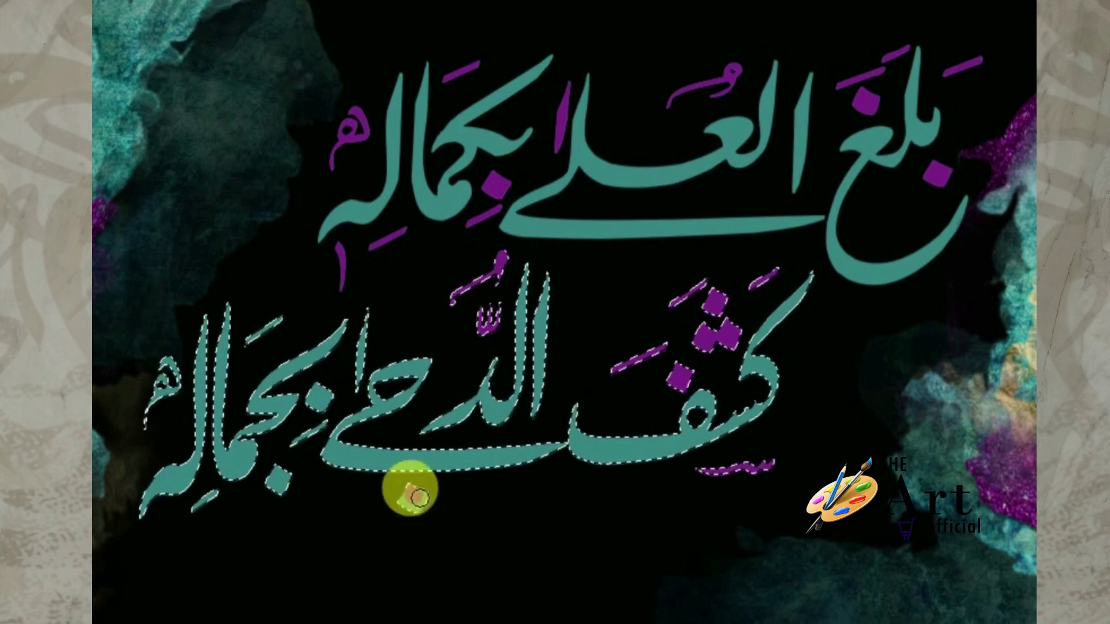
pyautogui.click(364, 347)
pyautogui.click(319, 396)
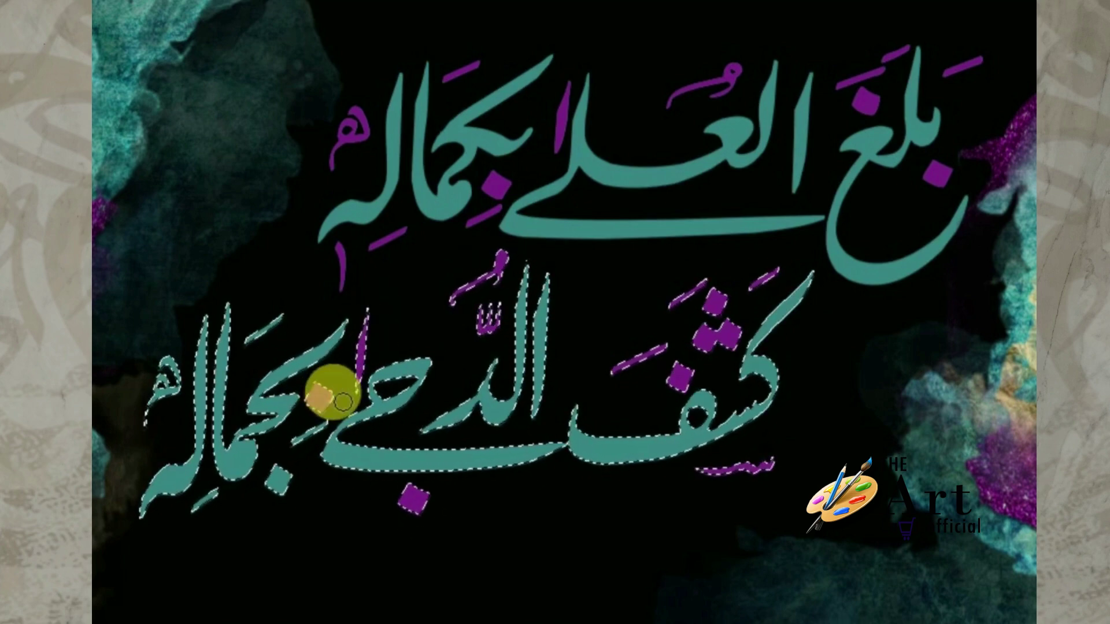
pyautogui.click(310, 433)
pyautogui.click(278, 478)
pyautogui.click(209, 496)
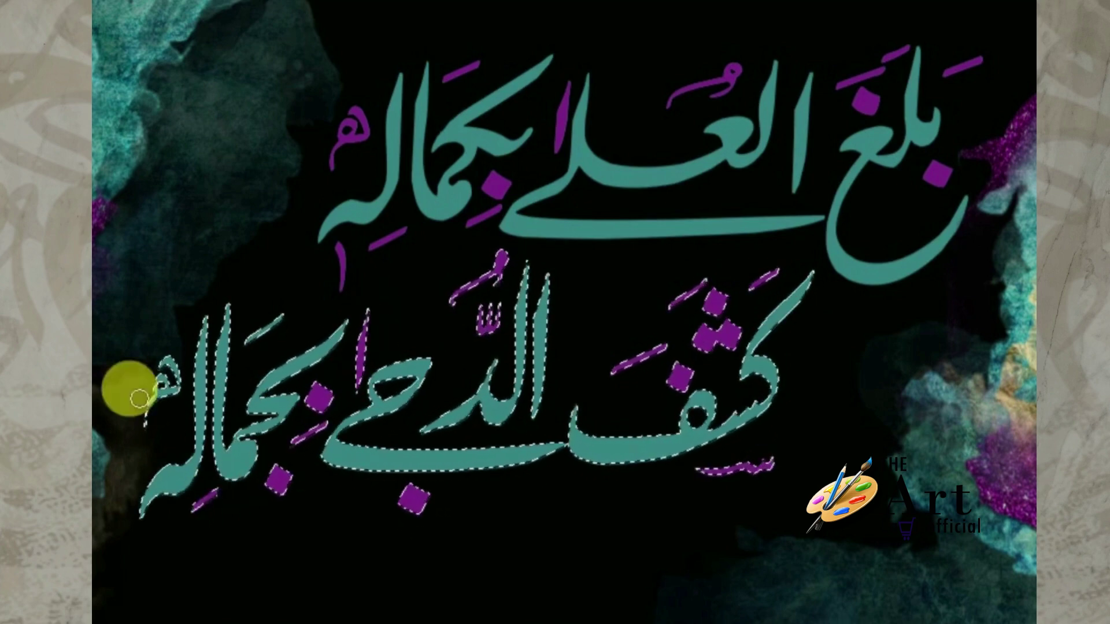
pyautogui.click(165, 373)
pyautogui.click(267, 329)
pyautogui.hotkey('ctrl', 'd')
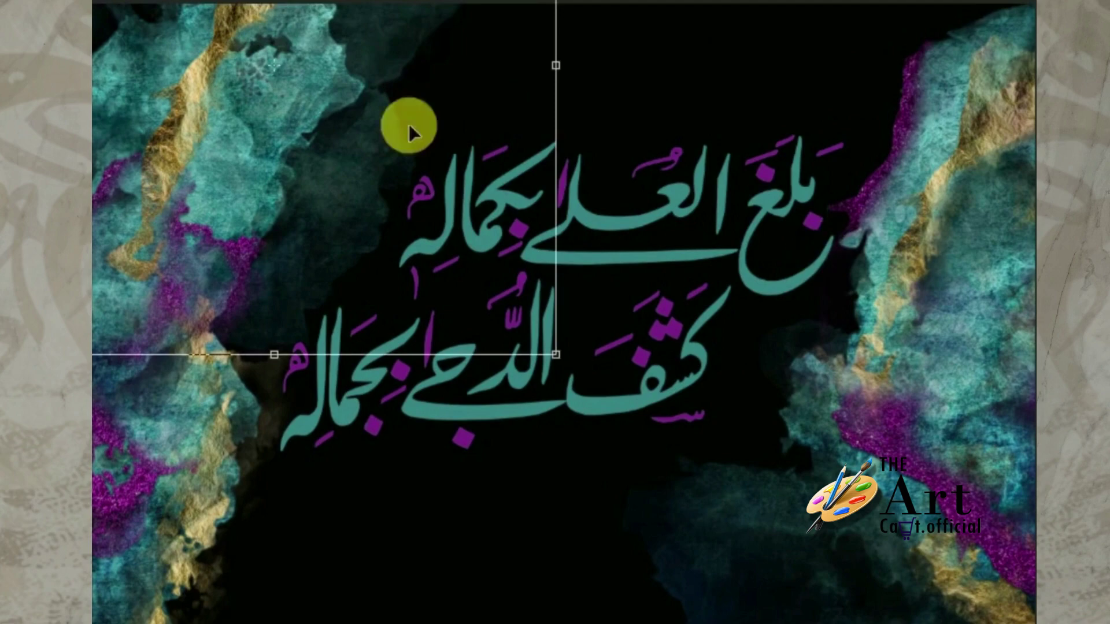
# Position the dark smoky texture across the canvas centre behind the calligraphy.
pyautogui.moveTo(604, 324)
pyautogui.mouseDown()
pyautogui.moveTo(515, 516)
pyautogui.moveTo(716, 158)
pyautogui.mouseUp()
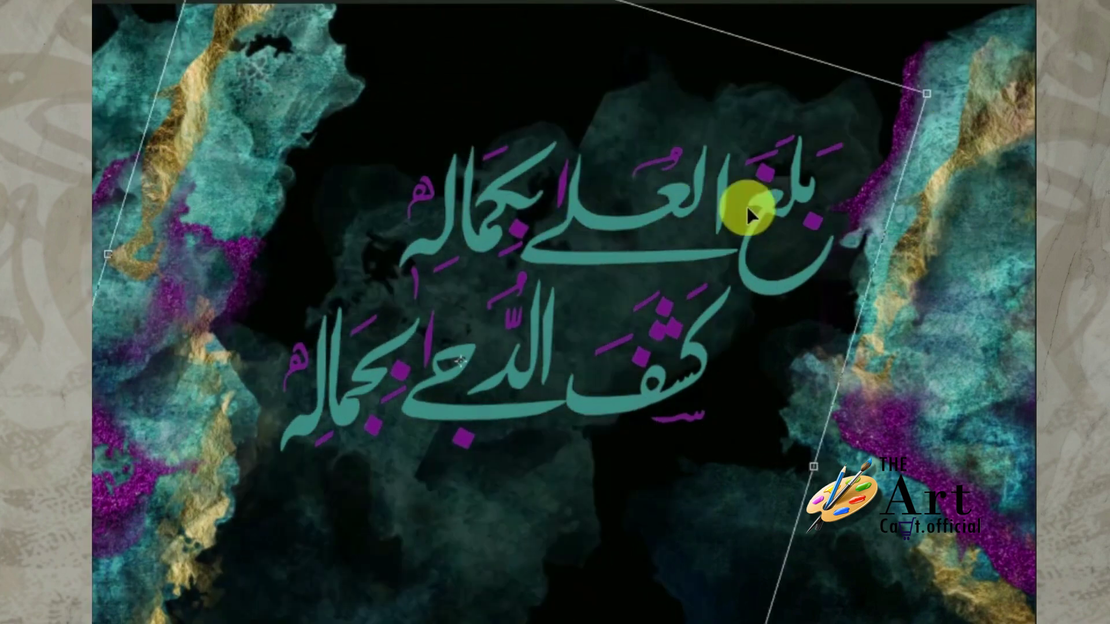
pyautogui.press('Return')
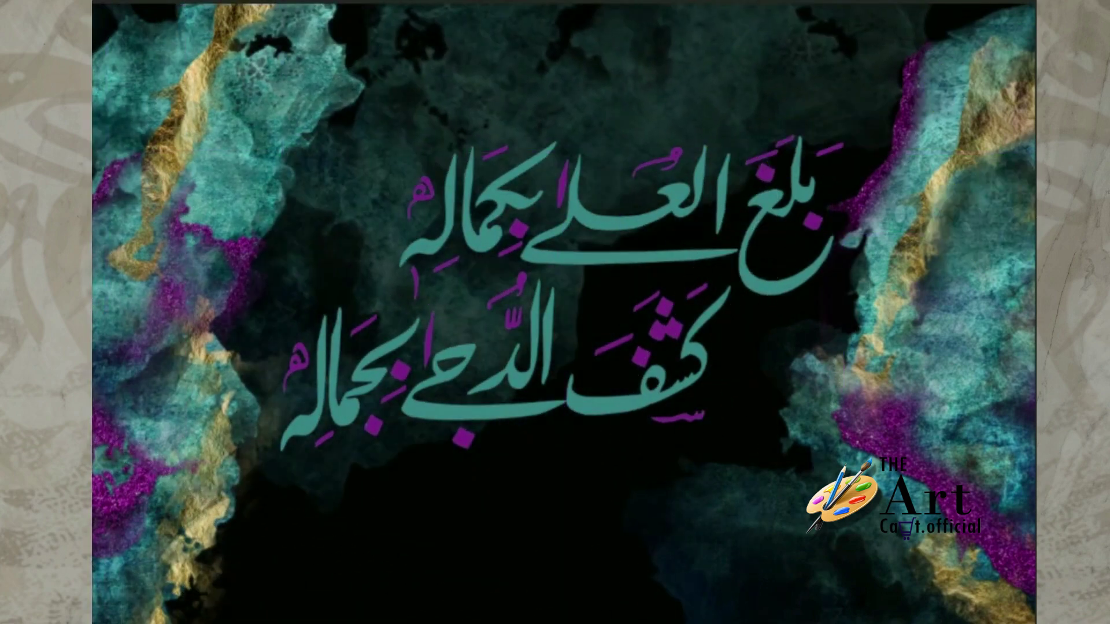